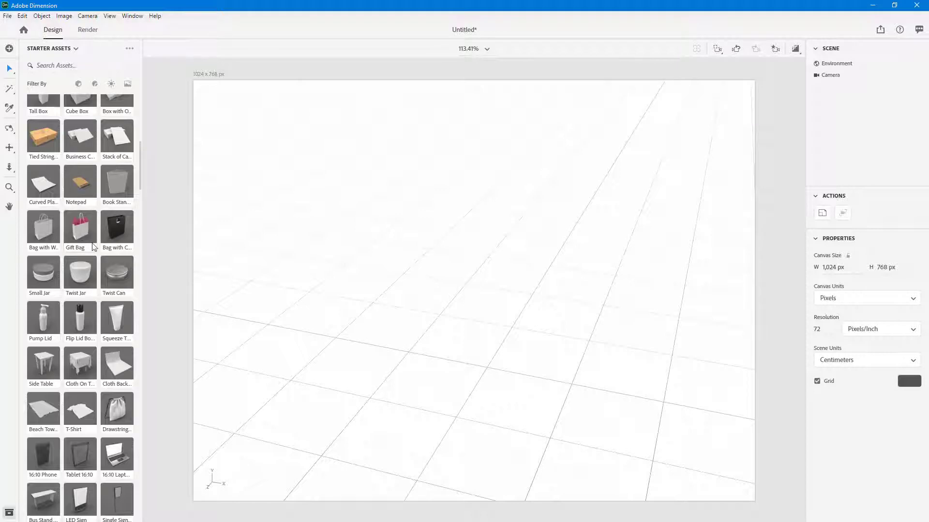
# Add the Gift Bag model to the scene and move it along the ground to about X 3 cm, Z 0.3 cm
pyautogui.click(79, 232)
pyautogui.moveTo(665, 211); pyautogui.dragTo(626, 223, button='right')
pyautogui.moveTo(572, 227); pyautogui.dragTo(554, 235, button='middle')
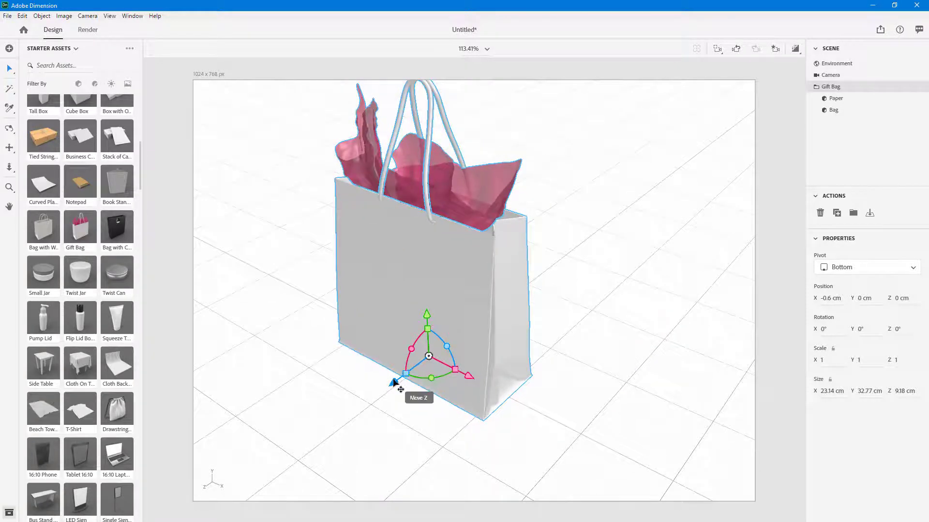
pyautogui.moveTo(400, 377); pyautogui.dragTo(485, 367)
pyautogui.moveTo(484, 364); pyautogui.dragTo(475, 327, button='right')
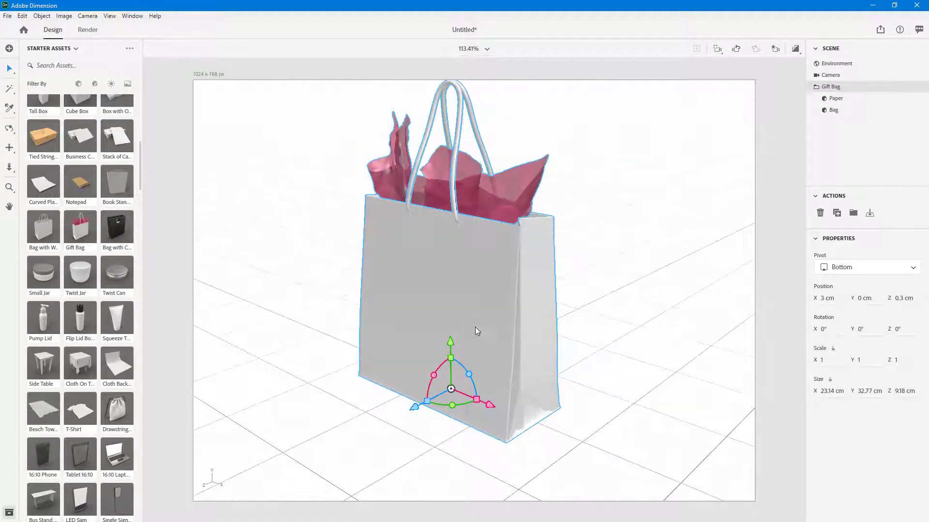
pyautogui.moveTo(565, 313); pyautogui.dragTo(565, 333, button='middle')
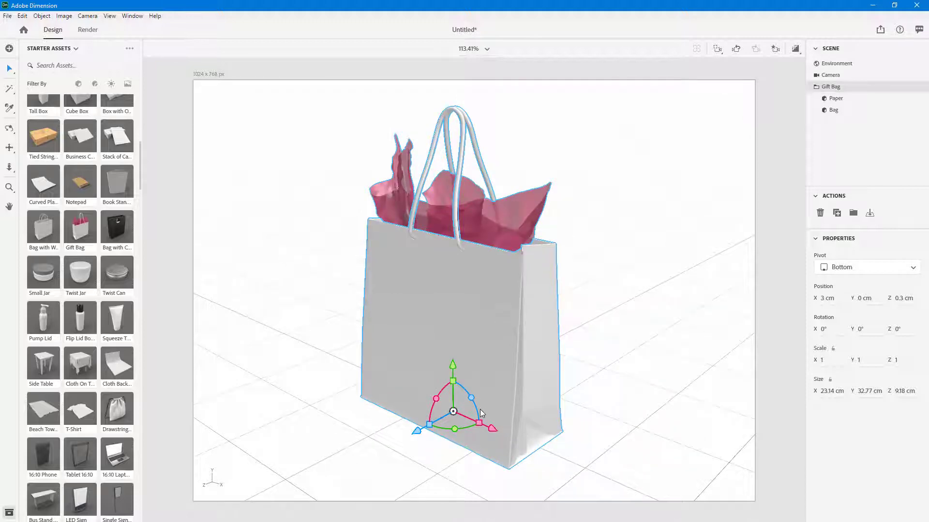
# Lift and shift the gift bag to about X 6 cm, Y 26.7 cm, Z 6.2 cm, and drop it onto the ground plane
pyautogui.moveTo(453, 367); pyautogui.dragTo(457, 223)
pyautogui.scroll(-3, 463, 272)
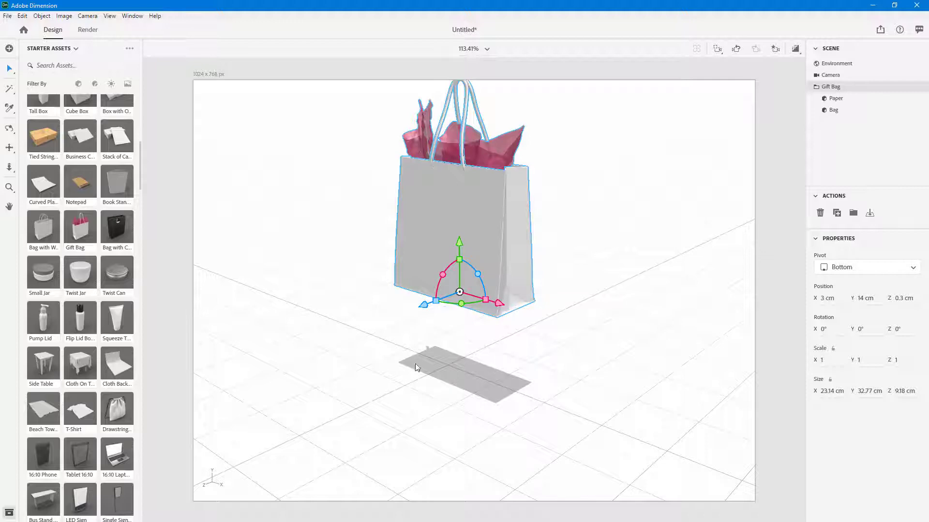
pyautogui.moveTo(459, 291); pyautogui.dragTo(447, 385)
pyautogui.moveTo(448, 351); pyautogui.dragTo(457, 193)
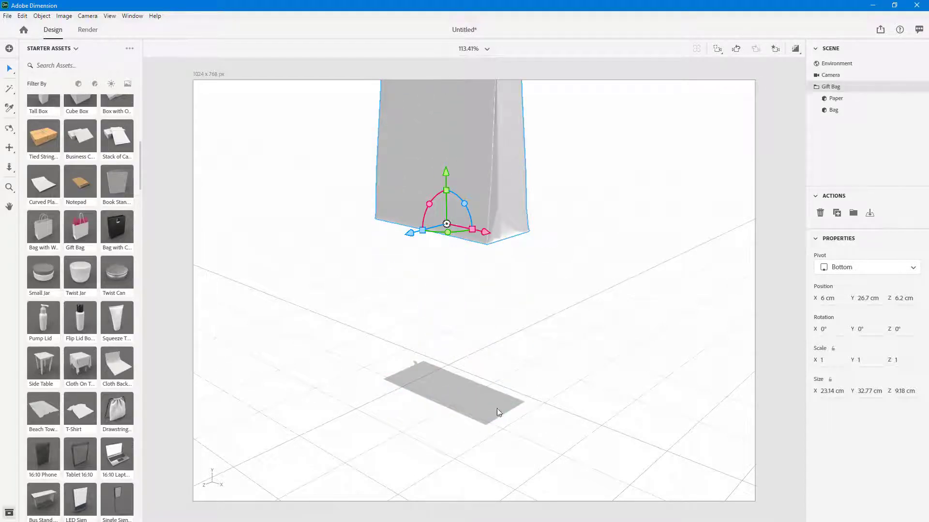
pyautogui.scroll(-2, 521, 388)
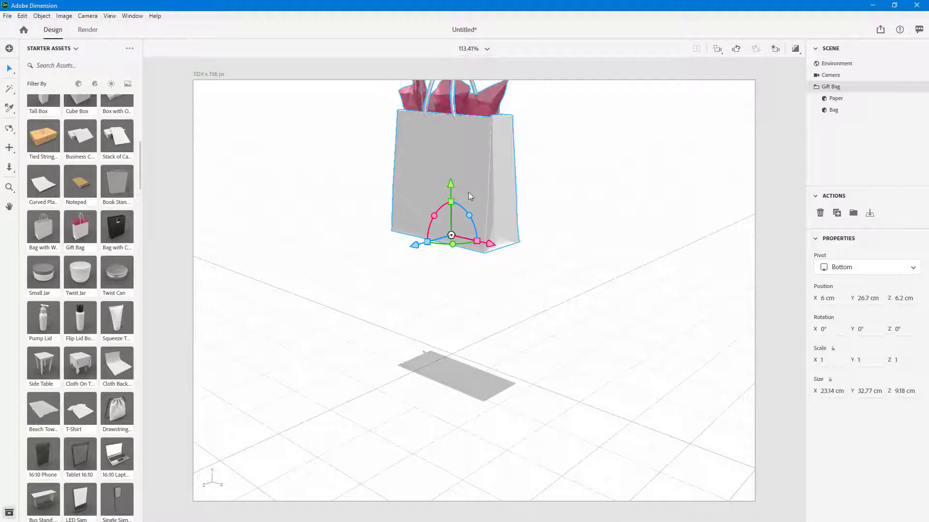
pyautogui.click(869, 214)
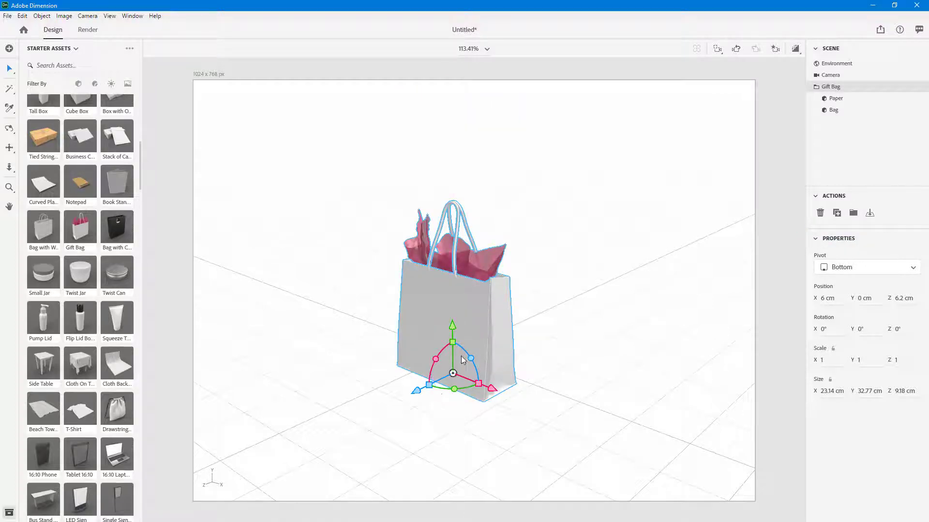
# Tilt the gift bag about Z to 45° and to 124°, resting it on the ground after each rotation
pyautogui.scroll(2, 462, 358)
pyautogui.moveTo(466, 377)
pyautogui.mouseDown()
pyautogui.moveTo(469, 403)
pyautogui.moveTo(457, 381)
pyautogui.mouseUp()
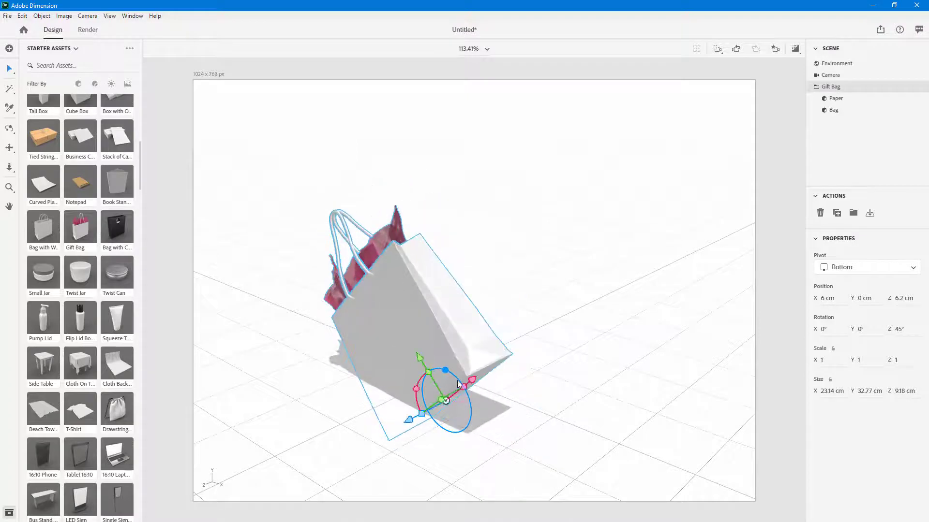
pyautogui.click(870, 214)
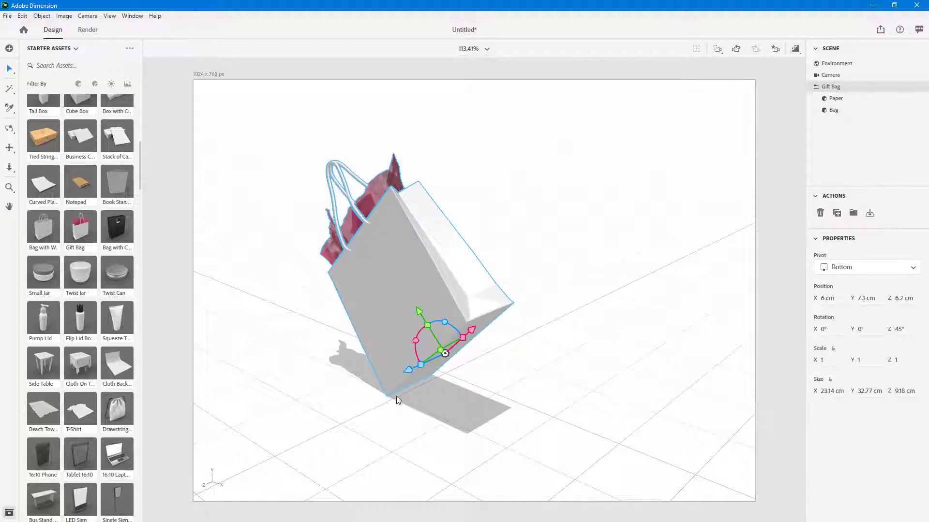
pyautogui.moveTo(458, 332); pyautogui.dragTo(396, 288)
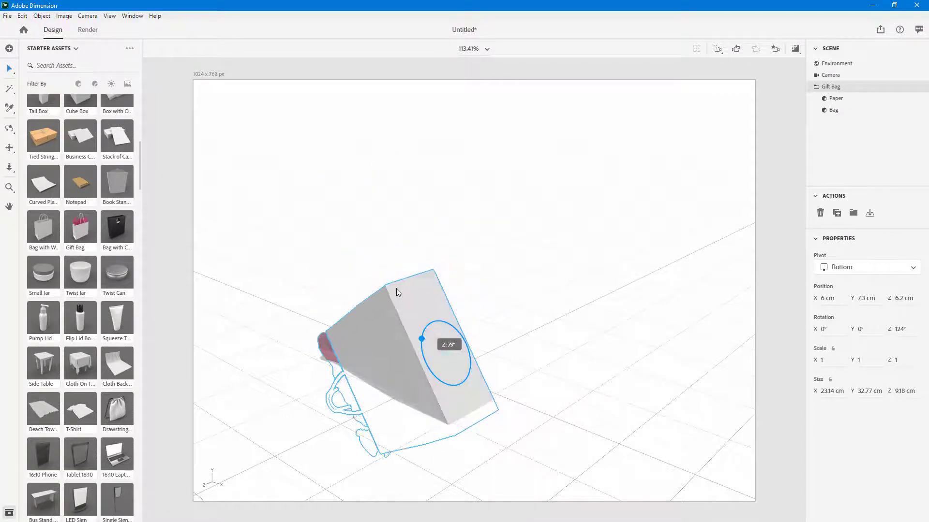
pyautogui.click(869, 214)
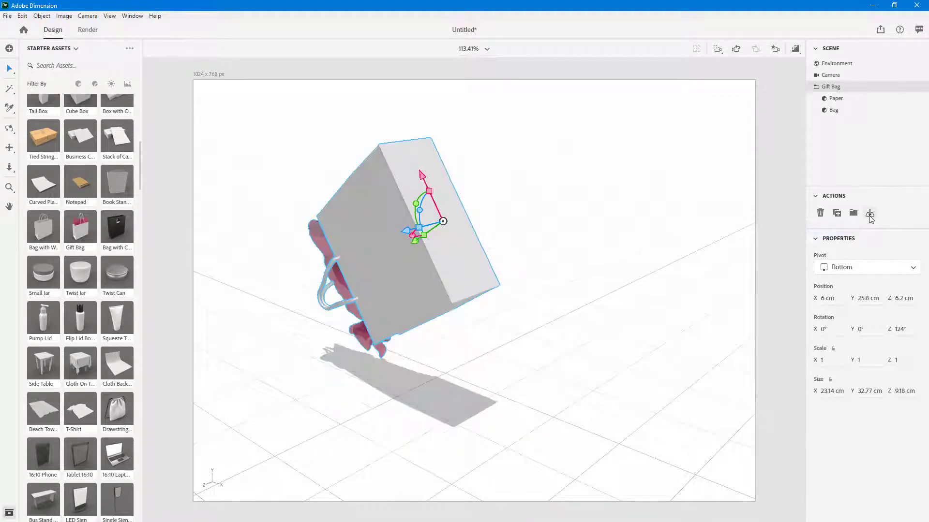
# Rotate the gift bag to about -22° on Z and rest it on the ground at about X -7.2 cm
pyautogui.moveTo(434, 411); pyautogui.dragTo(325, 373, button='right')
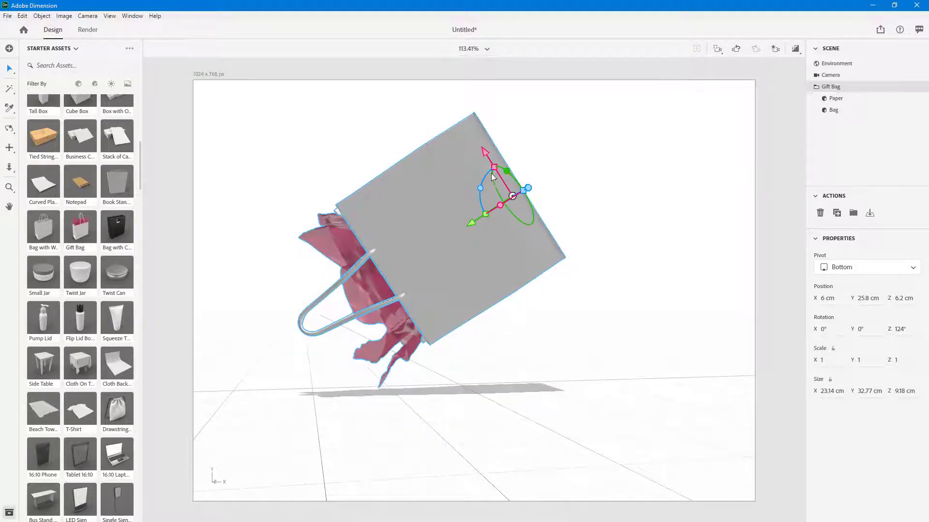
pyautogui.moveTo(528, 188); pyautogui.dragTo(567, 205)
pyautogui.scroll(-3, 588, 207)
pyautogui.moveTo(515, 191); pyautogui.dragTo(488, 342)
pyautogui.click(869, 213)
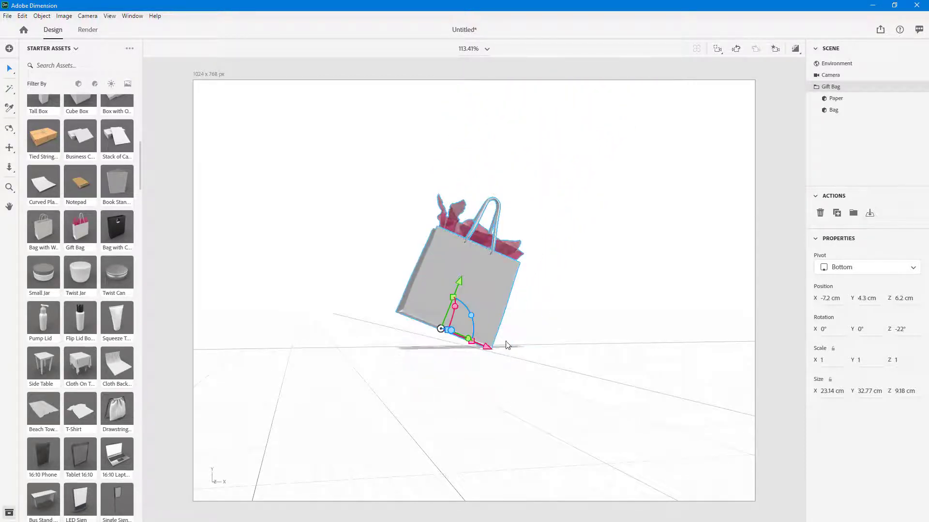
# Rotate the tilted gift bag around its own Y and X axes to about X 48°, Y 37°, Z -49°
pyautogui.scroll(2, 543, 261)
pyautogui.moveTo(615, 267); pyautogui.dragTo(493, 349, button='right')
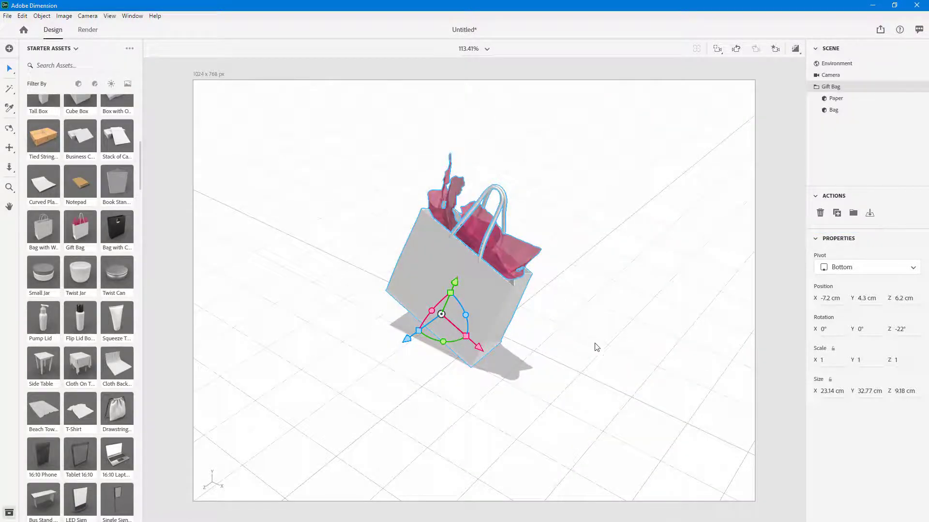
pyautogui.moveTo(443, 342); pyautogui.dragTo(475, 344)
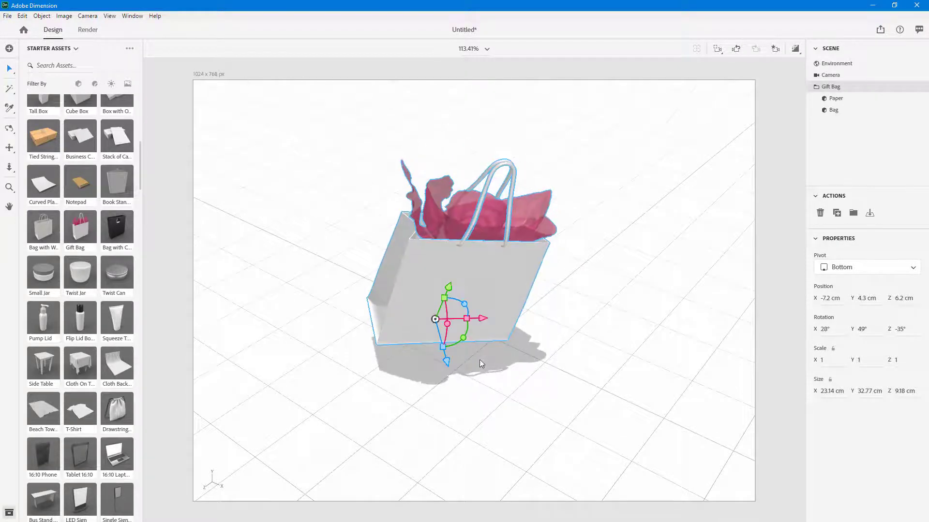
pyautogui.moveTo(480, 359); pyautogui.dragTo(580, 285, button='right')
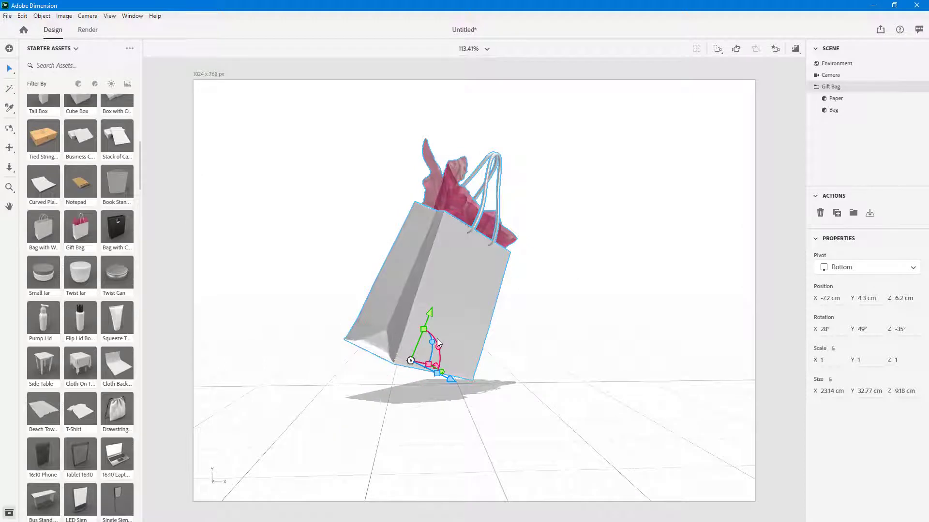
pyautogui.moveTo(437, 338); pyautogui.dragTo(443, 349)
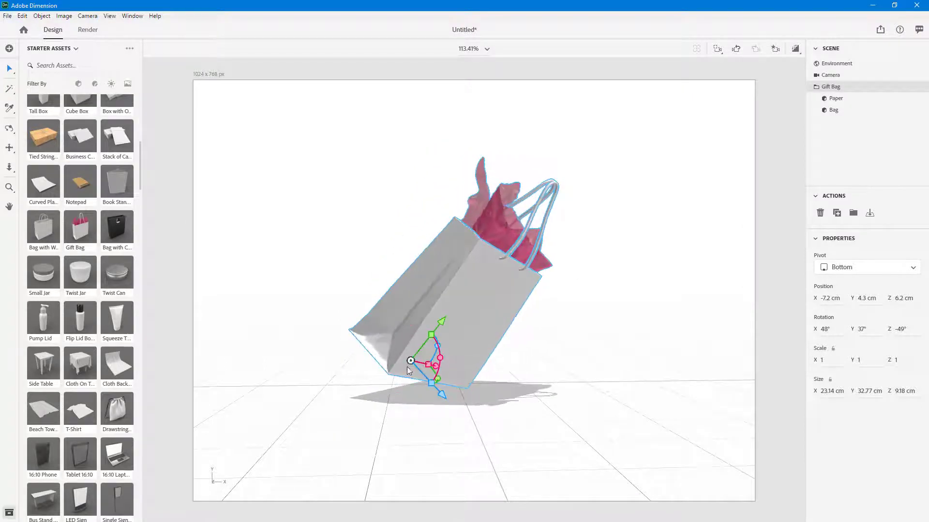
# Turn the gift bag further around its own axes to about X 19°, Y -173°, Z 37°
pyautogui.scroll(2, 419, 367)
pyautogui.scroll(2, 419, 372)
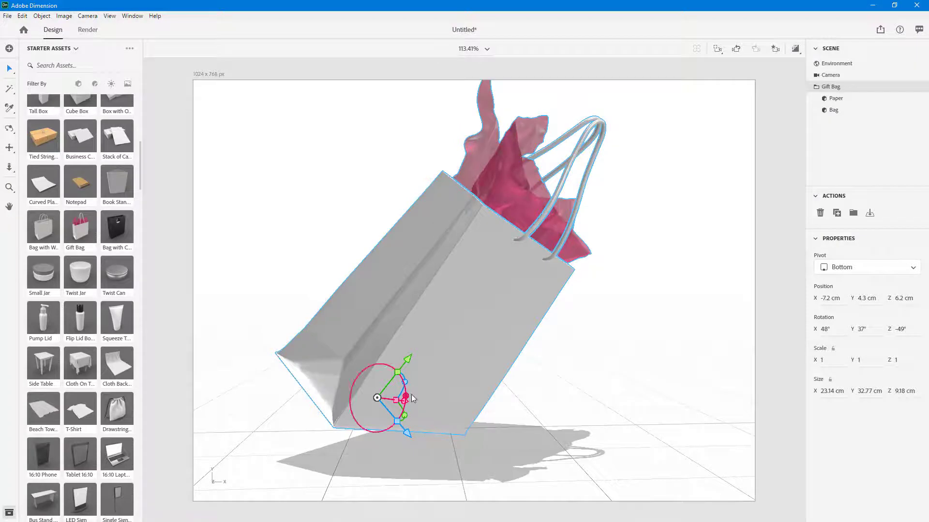
pyautogui.moveTo(455, 415); pyautogui.dragTo(334, 440, button='right')
pyautogui.moveTo(428, 410); pyautogui.dragTo(395, 342)
pyautogui.scroll(-3, 389, 337)
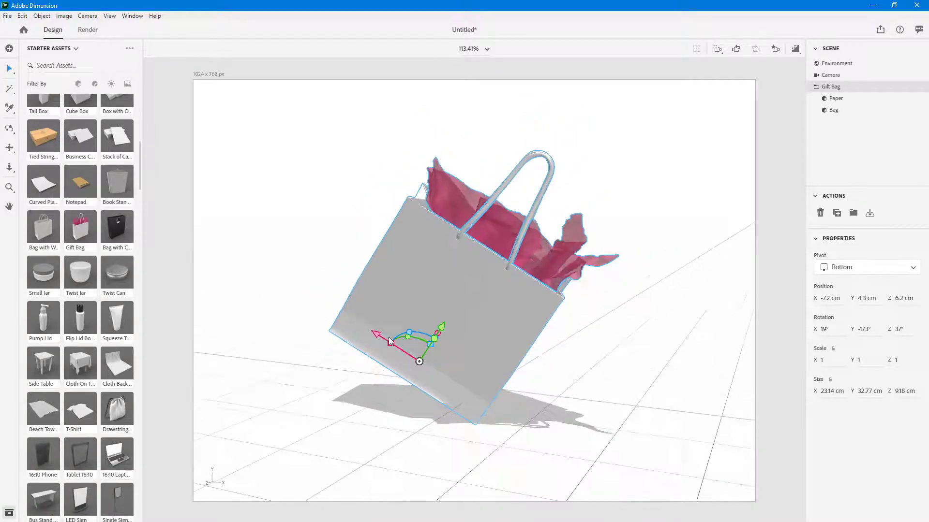
pyautogui.scroll(1, 389, 337)
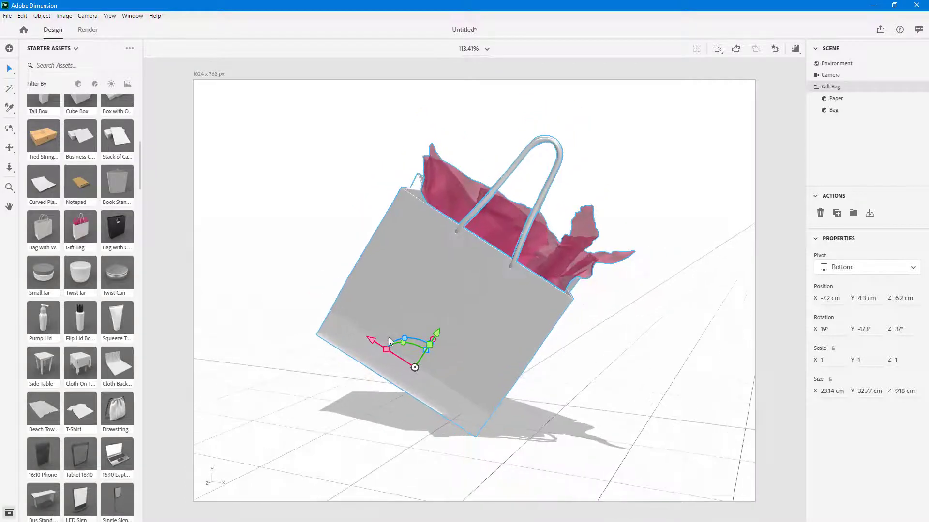
# Turn on Align to Scene for the Select Tool
pyautogui.click(11, 69)
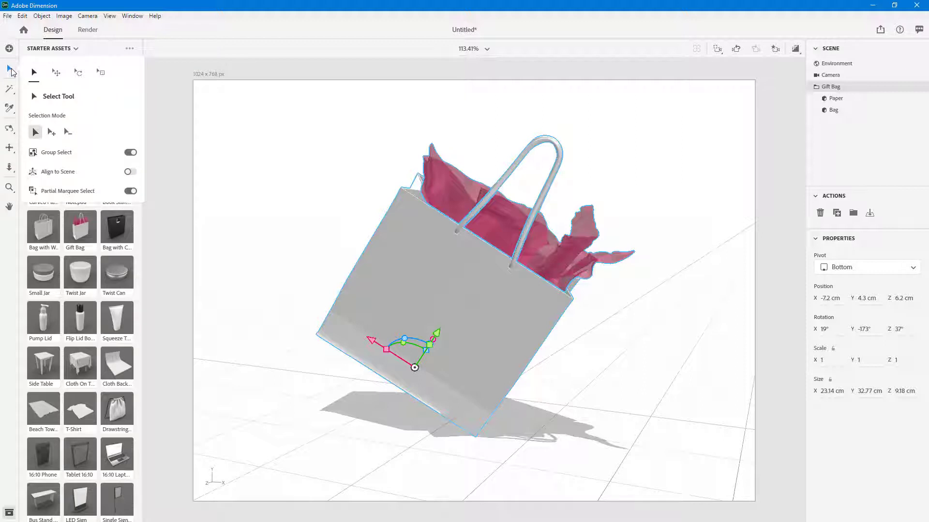
pyautogui.click(129, 172)
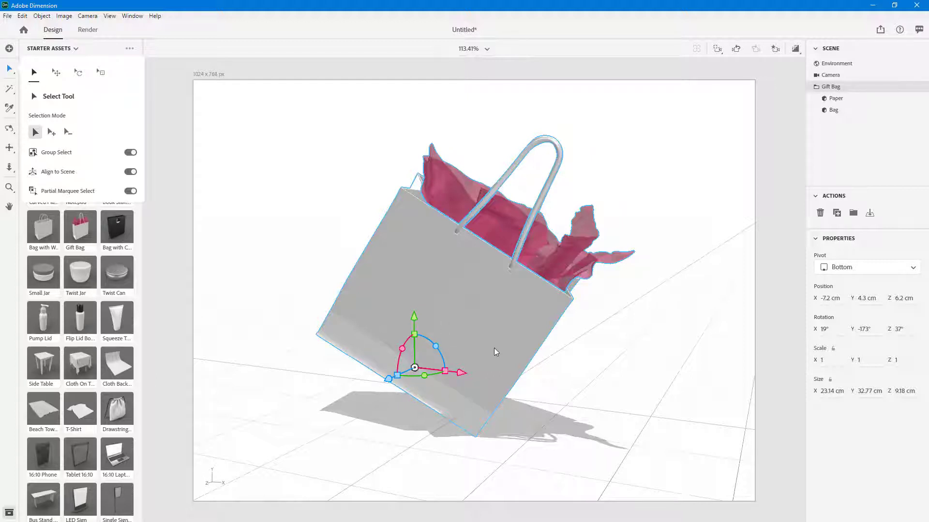
pyautogui.click(389, 401)
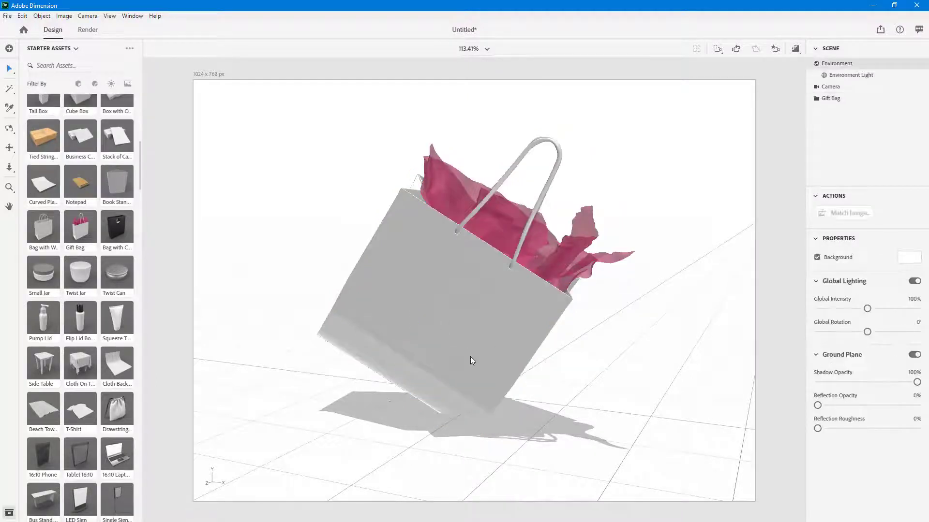
# Rotate the gift bag about the scene's Y and Z axes to about X 14°, Y -143°, Z 23°
pyautogui.click(471, 358)
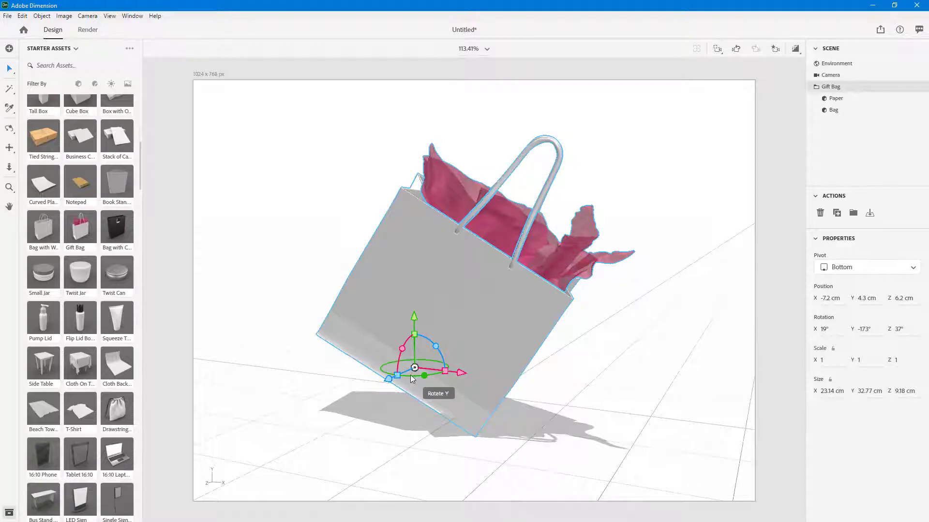
pyautogui.moveTo(410, 379); pyautogui.dragTo(422, 393)
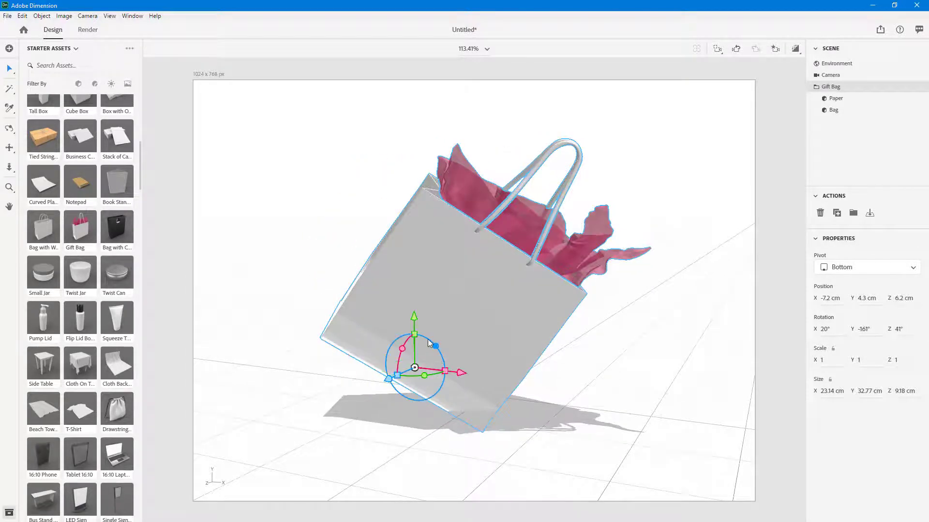
pyautogui.moveTo(428, 339); pyautogui.dragTo(419, 329)
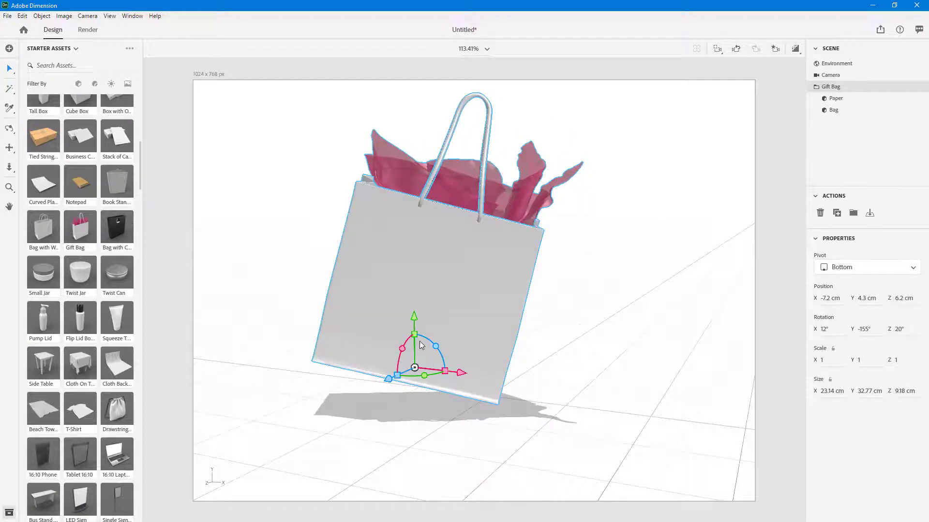
pyautogui.scroll(2, 419, 347)
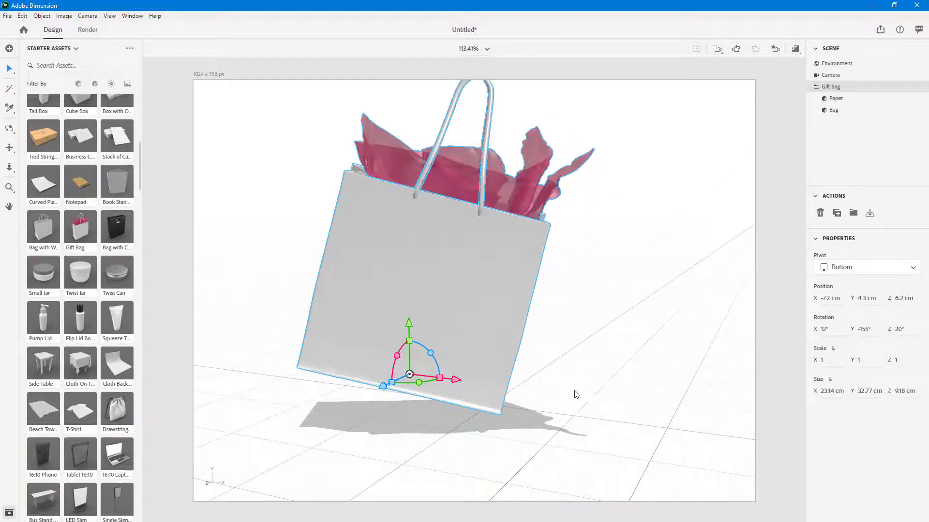
pyautogui.moveTo(419, 349); pyautogui.dragTo(417, 373, button='right')
pyautogui.moveTo(419, 375); pyautogui.dragTo(434, 416)
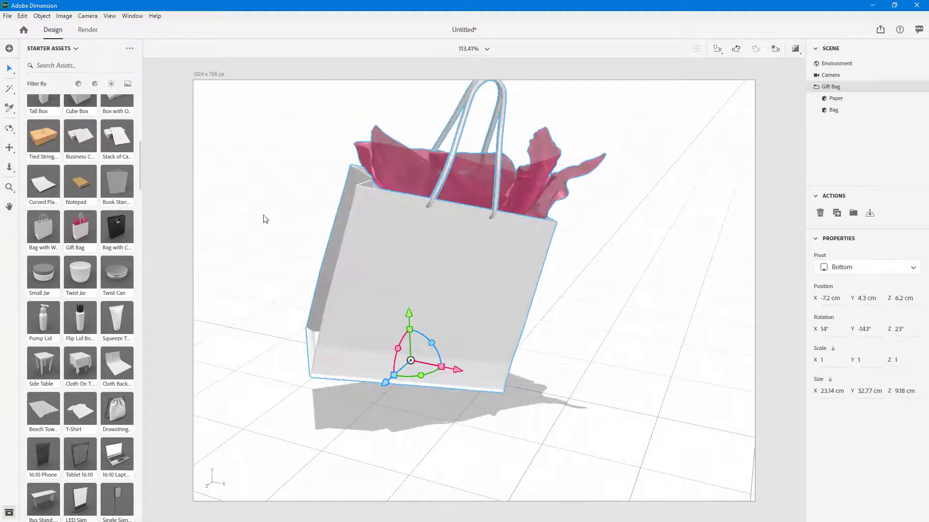
# Turn Align to Scene off and back on to compare the orientation of the gift bag's transform handles
pyautogui.click(8, 70)
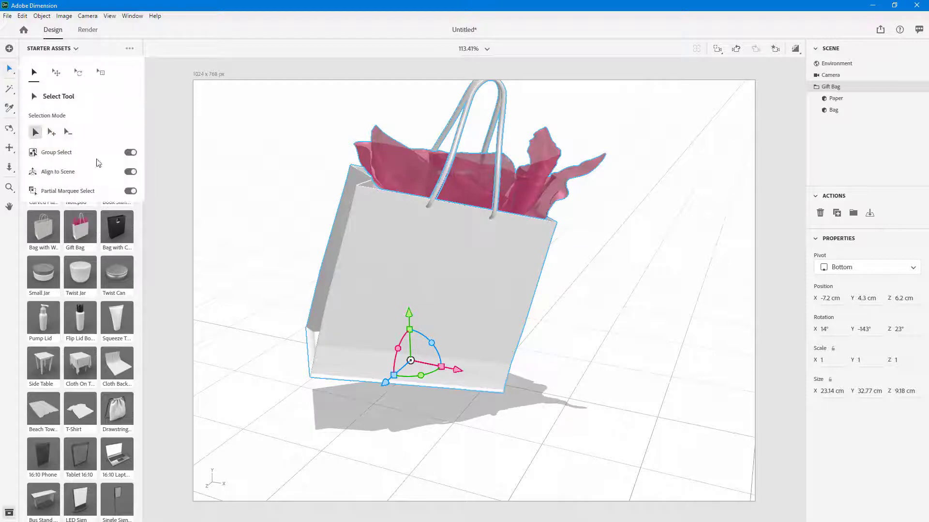
pyautogui.click(130, 171)
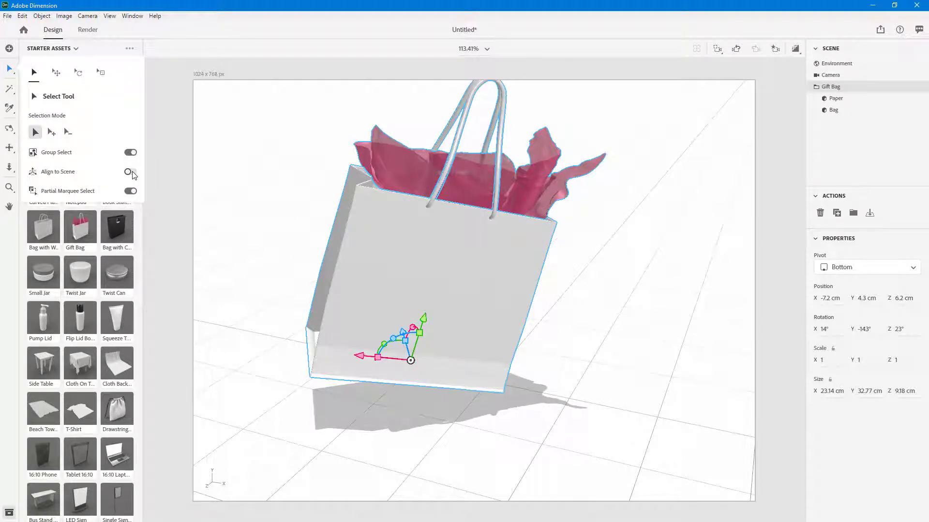
pyautogui.click(130, 172)
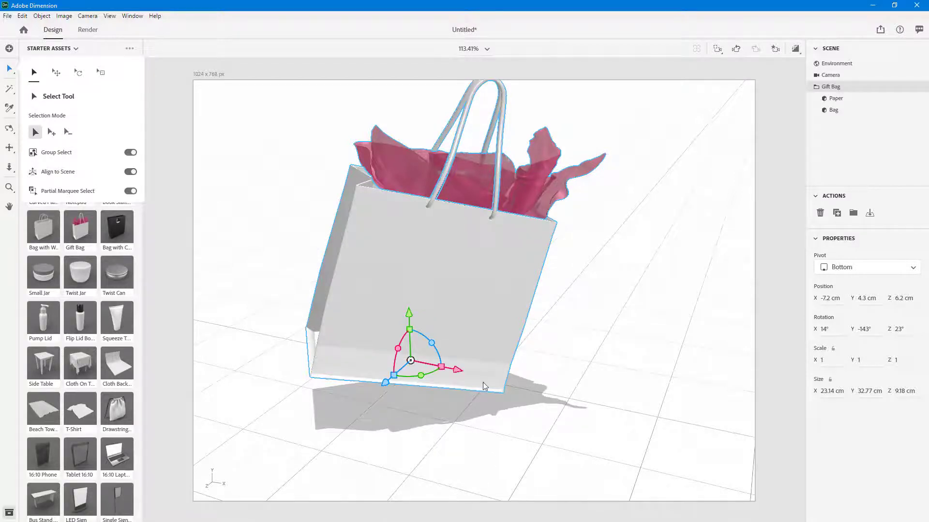
pyautogui.click(576, 306)
# Select the tilted gift bag in the scene again
pyautogui.scroll(-2, 558, 288)
pyautogui.scroll(3, 558, 288)
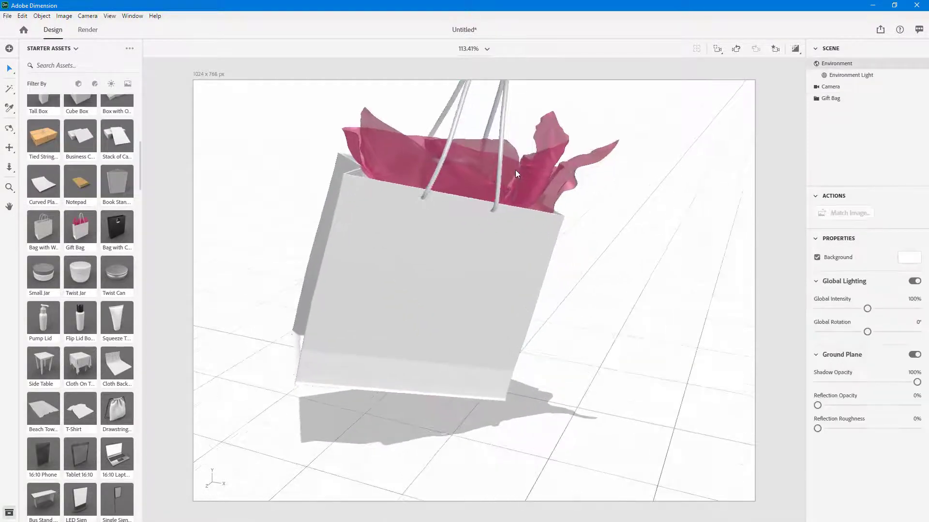
pyautogui.moveTo(632, 202); pyautogui.dragTo(658, 244, button='middle')
pyautogui.moveTo(660, 248); pyautogui.dragTo(634, 230, button='right')
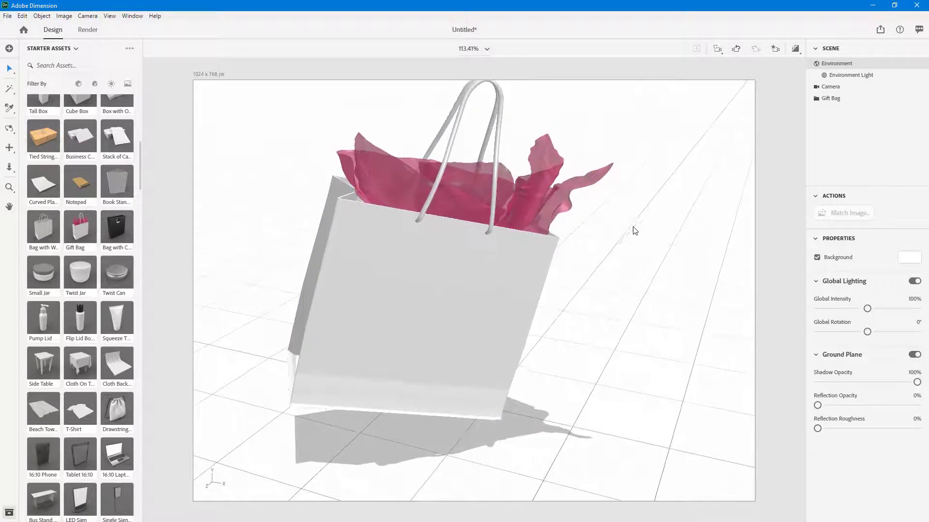
pyautogui.moveTo(643, 317); pyautogui.dragTo(587, 393, button='right')
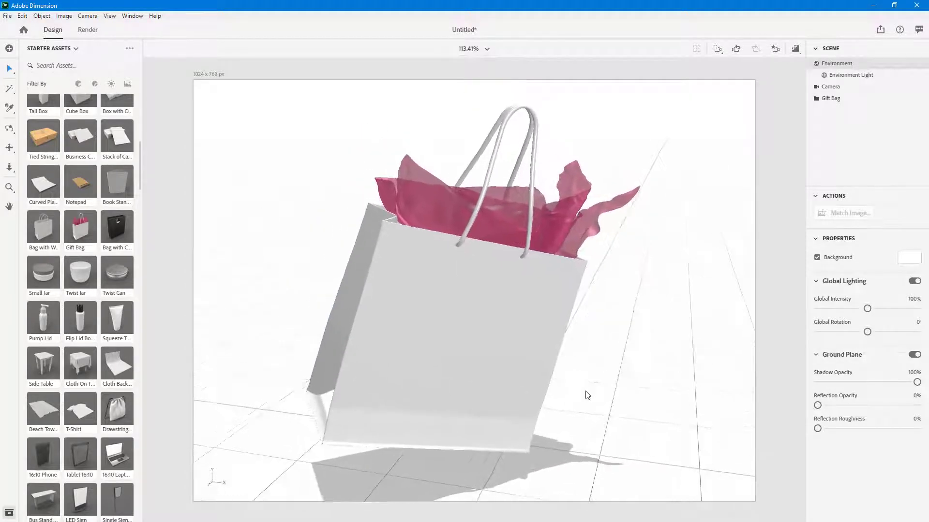
pyautogui.click(472, 315)
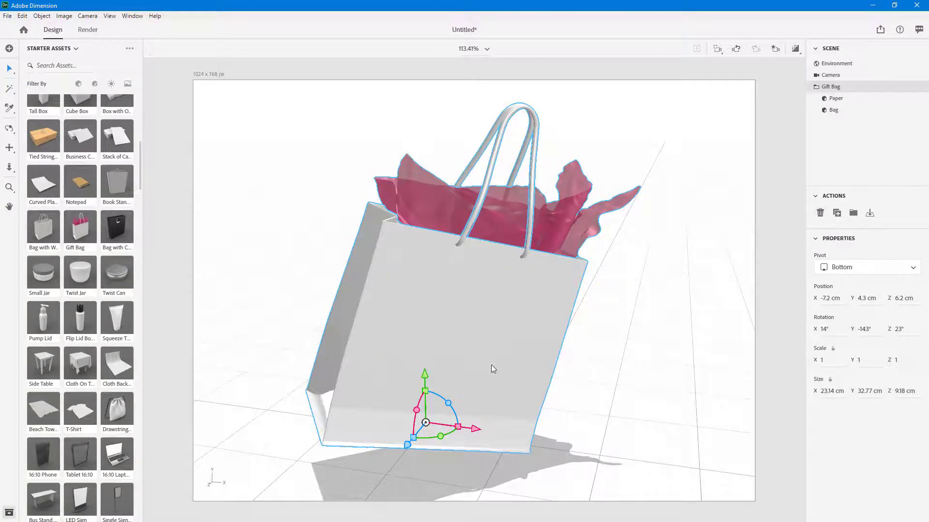
# Move the gift bag along X to about -16.5 cm and place a duplicate at about X 7.6 cm
pyautogui.scroll(-2, 525, 344)
pyautogui.moveTo(485, 403); pyautogui.dragTo(396, 412)
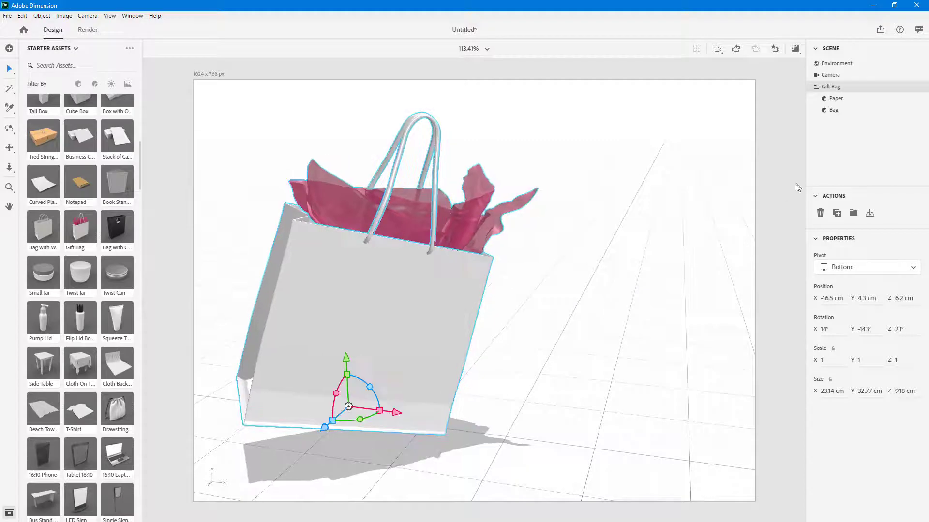
pyautogui.click(840, 214)
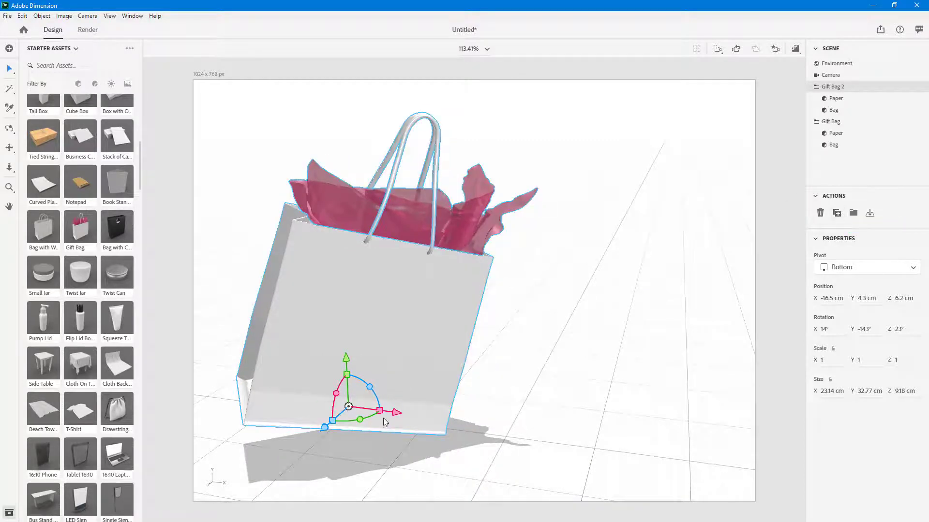
pyautogui.moveTo(369, 414); pyautogui.dragTo(587, 425)
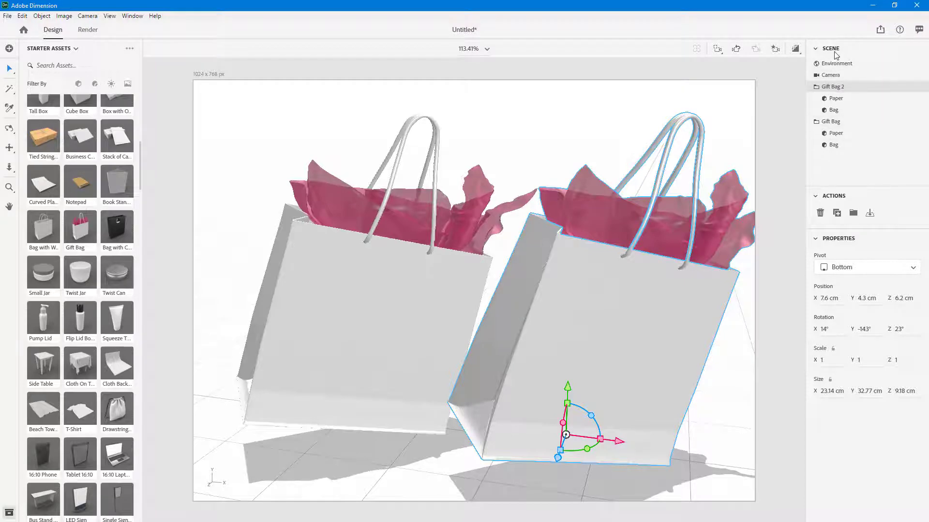
# Expand the Environment in the scene list and examine the Environment and Camera items
pyautogui.click(835, 66)
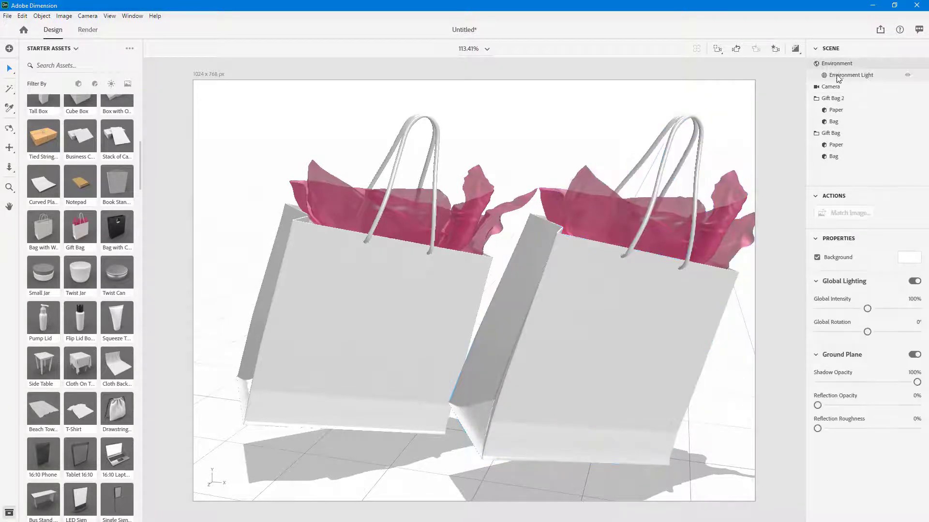
pyautogui.click(837, 84)
pyautogui.click(841, 63)
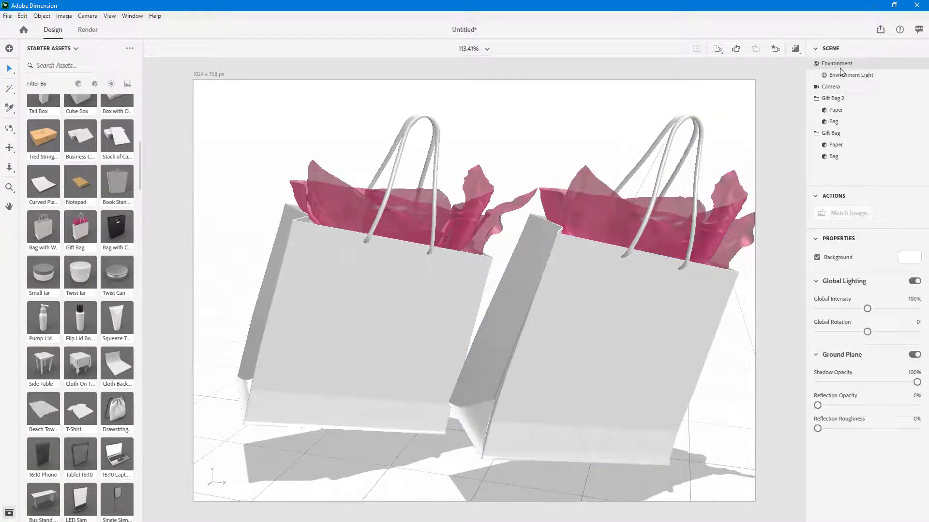
# Delete the duplicated gift bag and select the original Gift Bag group in the scene list
pyautogui.click(832, 99)
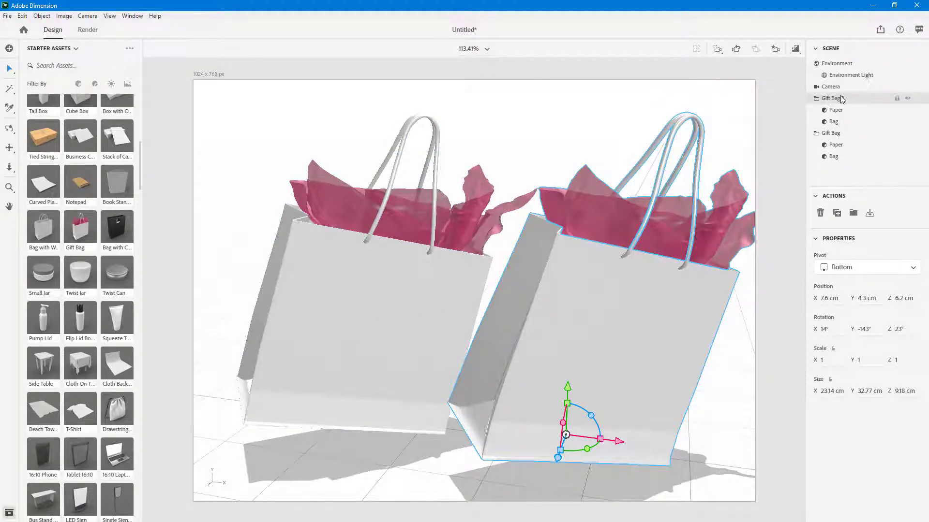
pyautogui.press('Delete')
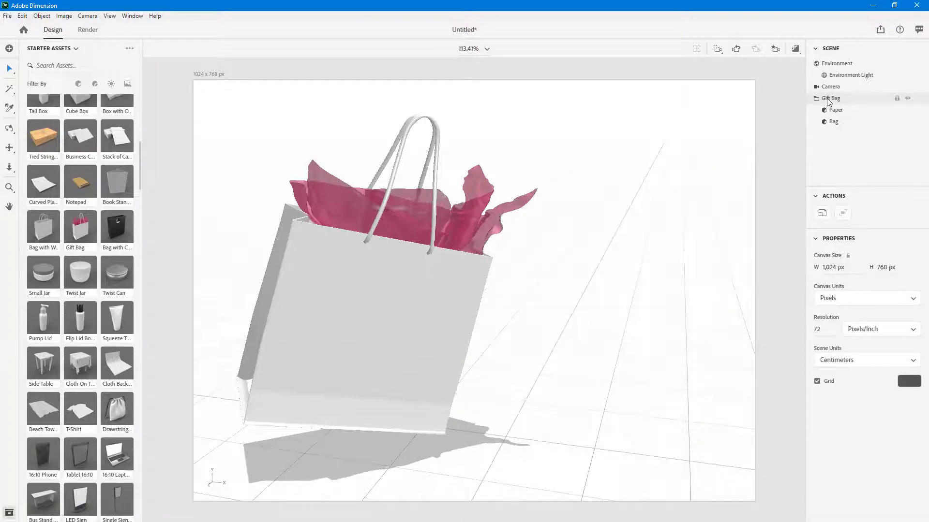
pyautogui.click(832, 101)
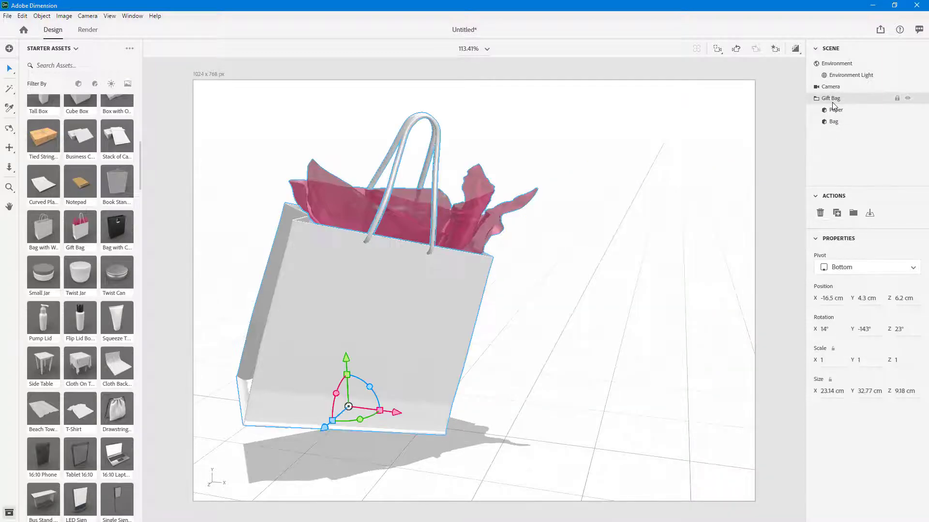
# Lift the gift bag's Paper part along Y to about 35.4 cm and slide its Bag part sideways along X
pyautogui.click(838, 111)
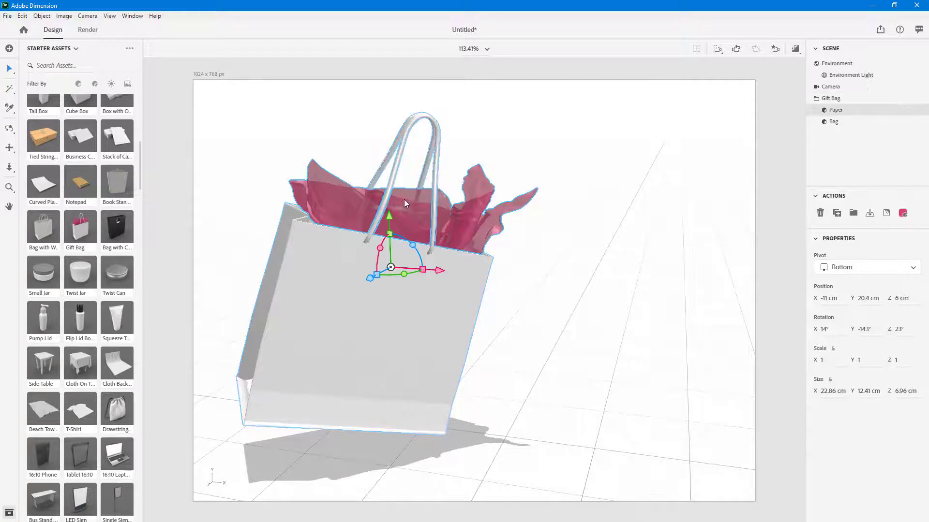
pyautogui.moveTo(390, 215); pyautogui.dragTo(473, 57)
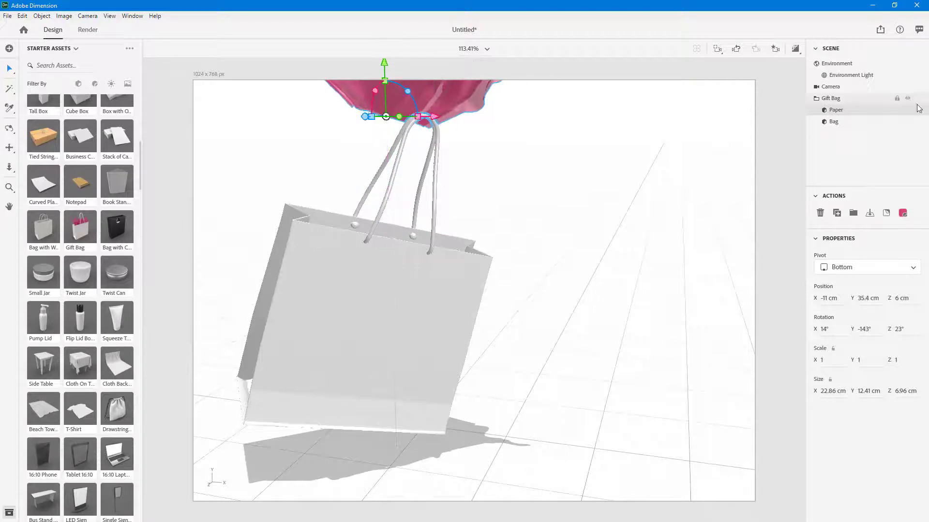
pyautogui.scroll(-3, 697, 107)
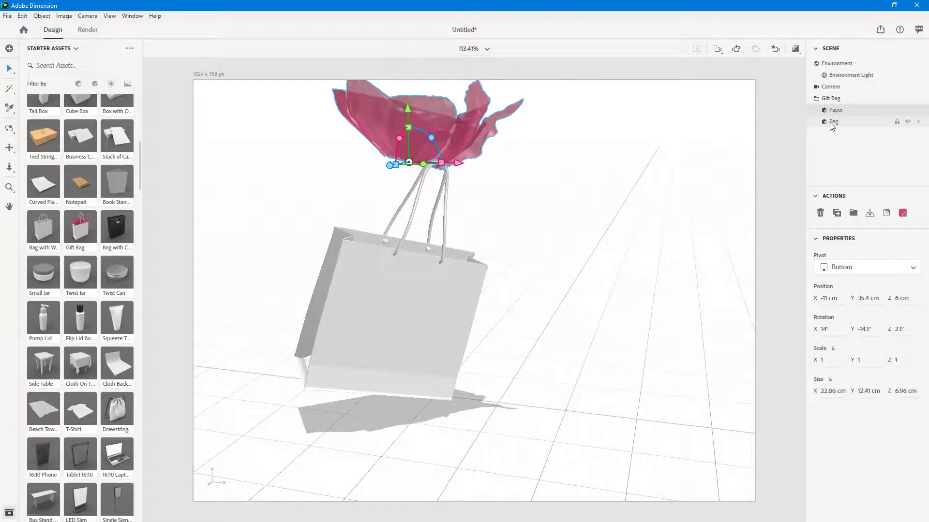
pyautogui.click(831, 124)
pyautogui.moveTo(419, 384); pyautogui.dragTo(329, 378)
# Rotate the Paper part to about X 39°, Y -179°, Z 90° and move it to about X -28.1 cm, Y 25.8 cm
pyautogui.click(836, 110)
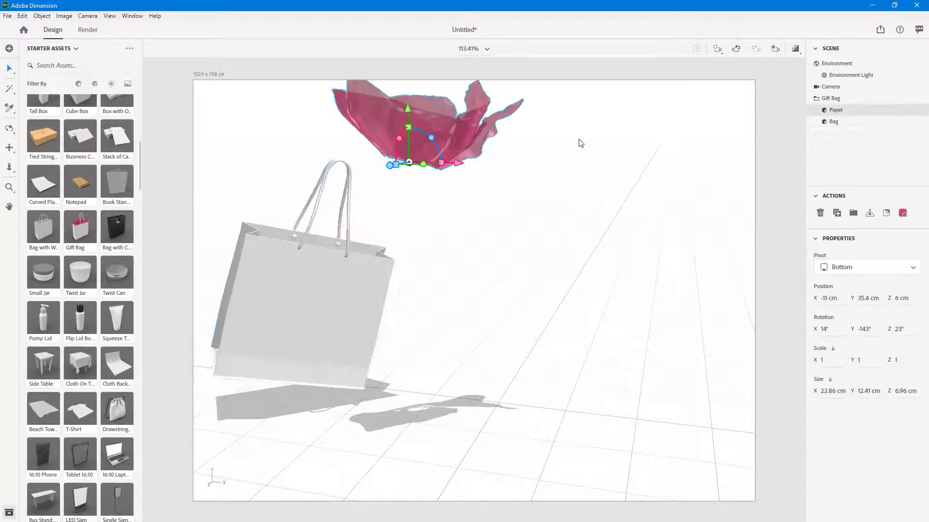
pyautogui.moveTo(437, 147); pyautogui.dragTo(460, 216)
pyautogui.moveTo(456, 163); pyautogui.dragTo(341, 161)
pyautogui.moveTo(291, 108); pyautogui.dragTo(297, 184)
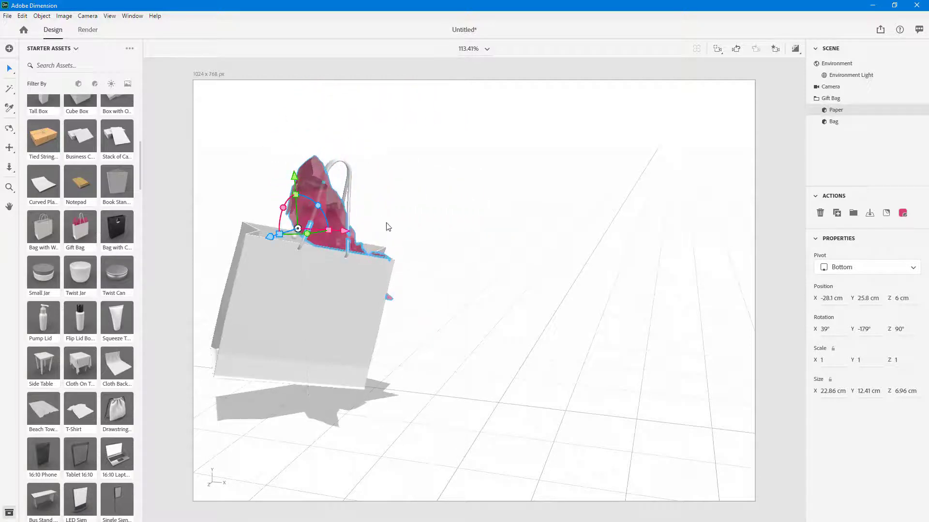
# Select the whole gift bag and delete it from the scene
pyautogui.click(403, 186)
pyautogui.click(322, 283)
pyautogui.press('Delete')
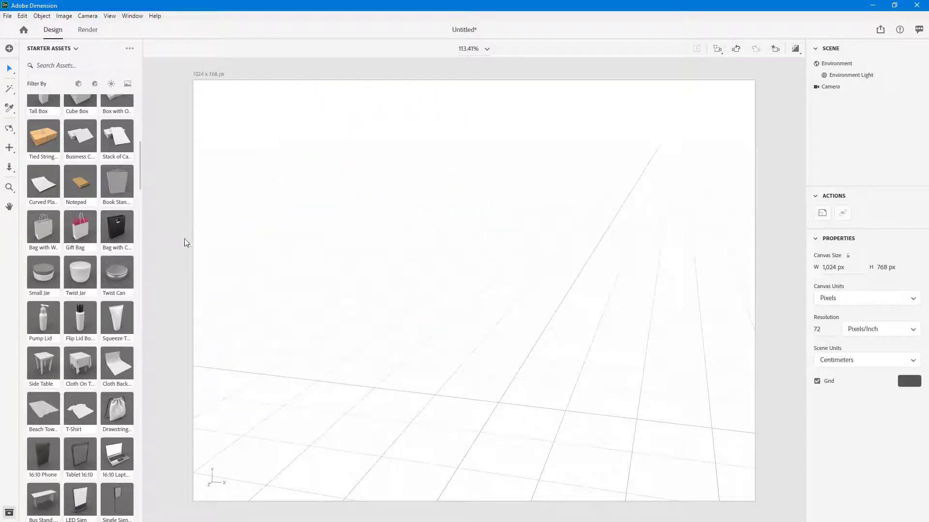
# Add the Twist Jar model from the starter assets to the scene
pyautogui.scroll(-3, 111, 235)
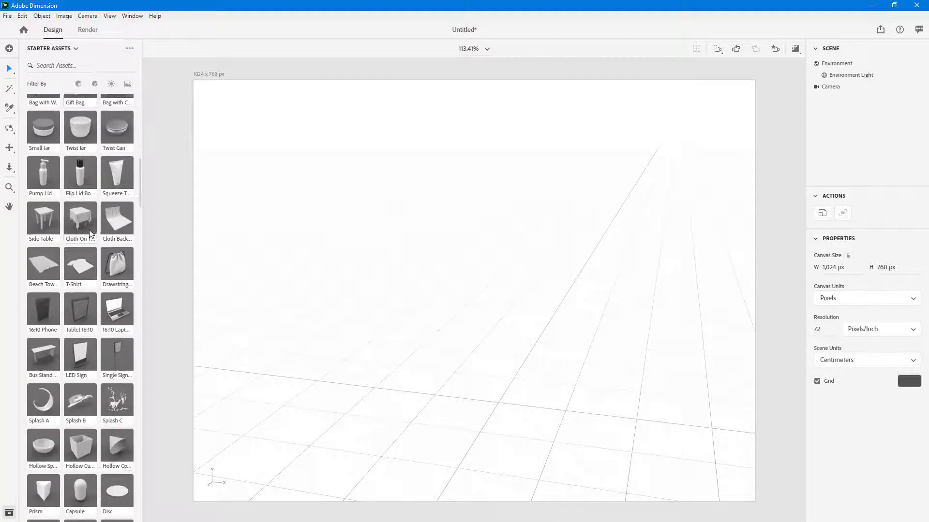
pyautogui.scroll(4, 91, 244)
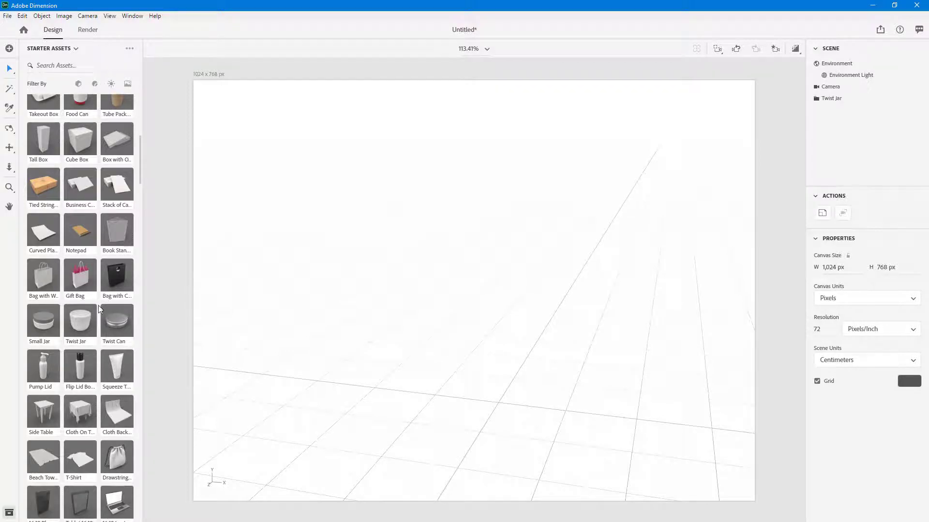
pyautogui.scroll(3, 551, 428)
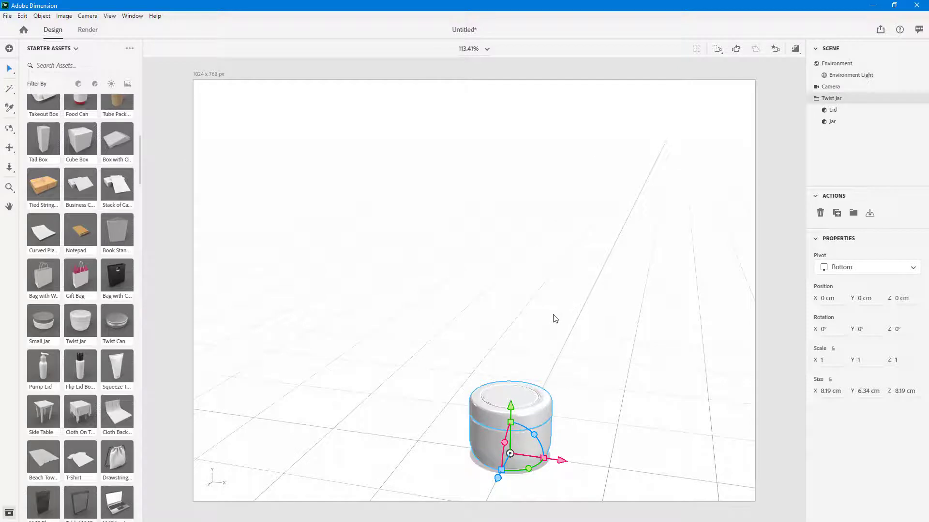
pyautogui.scroll(5, 555, 319)
pyautogui.scroll(-1, 590, 288)
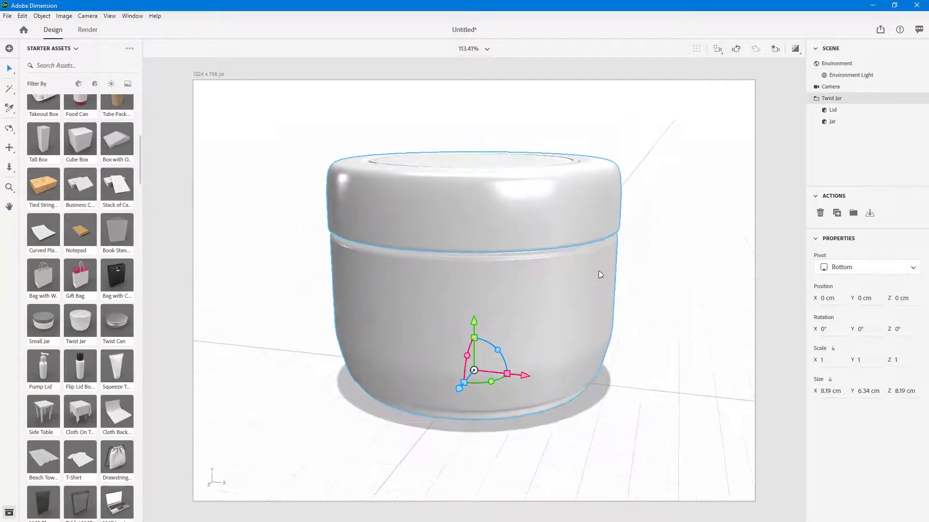
pyautogui.moveTo(692, 279); pyautogui.dragTo(692, 285, button='right')
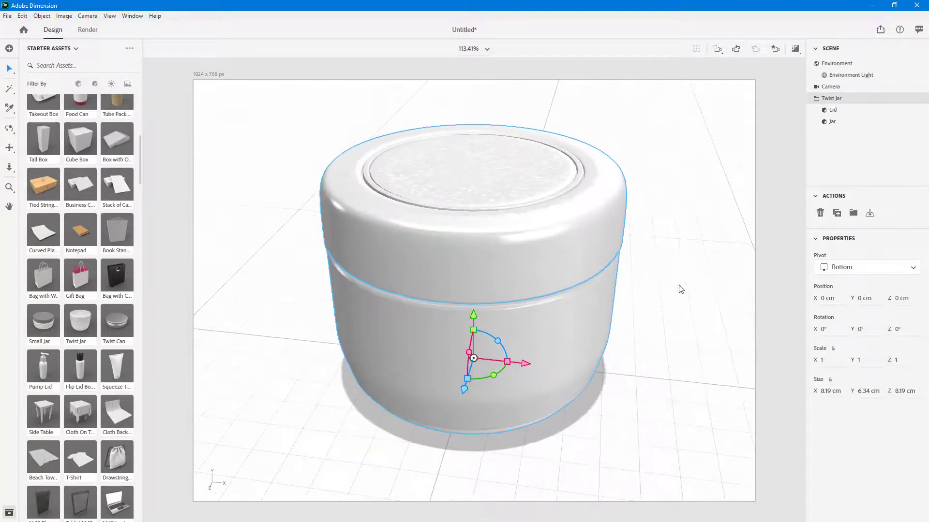
# Move the jar's Lid to about X -1.6 cm, Y 5.5 cm and tilt it open about its Z axis
pyautogui.click(836, 114)
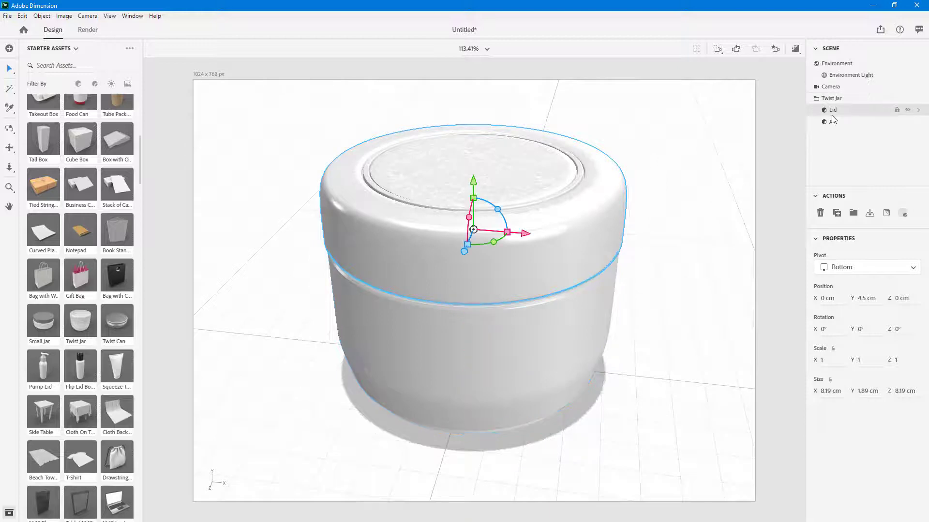
pyautogui.moveTo(527, 235); pyautogui.dragTo(430, 235)
pyautogui.moveTo(417, 181); pyautogui.dragTo(419, 141)
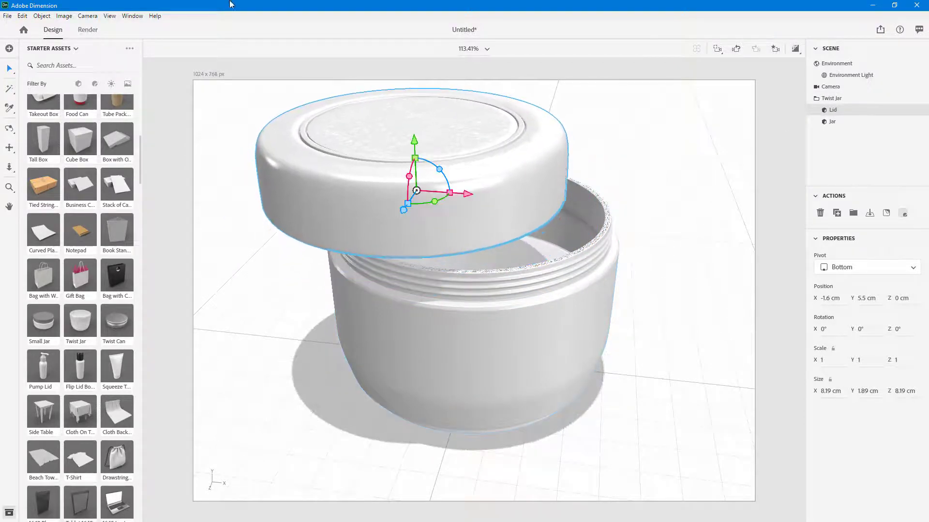
pyautogui.moveTo(441, 172); pyautogui.dragTo(433, 162)
pyautogui.moveTo(623, 252); pyautogui.dragTo(537, 263, button='right')
# Select the Jar part and shift it separately from the lid to about X 0.4 cm
pyautogui.click(836, 122)
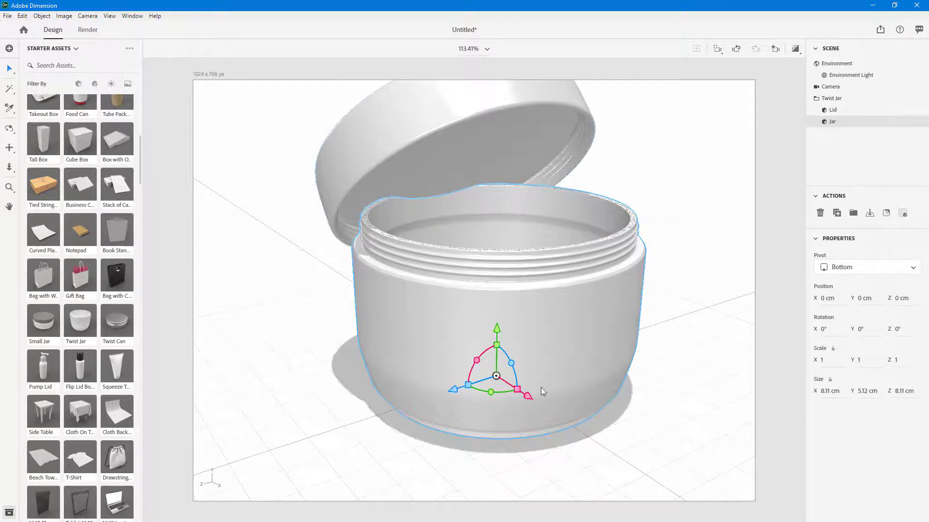
pyautogui.moveTo(527, 400); pyautogui.dragTo(543, 402)
pyautogui.moveTo(676, 303); pyautogui.dragTo(776, 307, button='right')
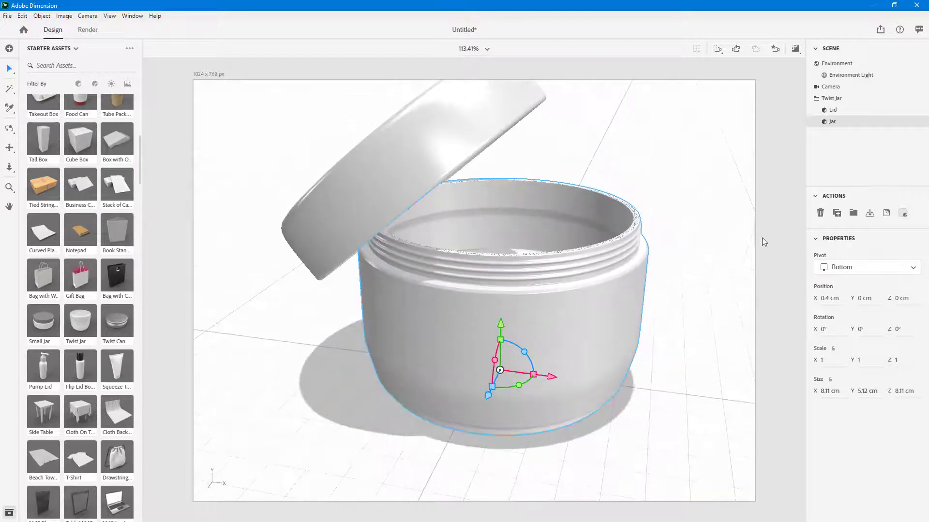
# Delete the entire Twist Jar group from the scene
pyautogui.click(851, 98)
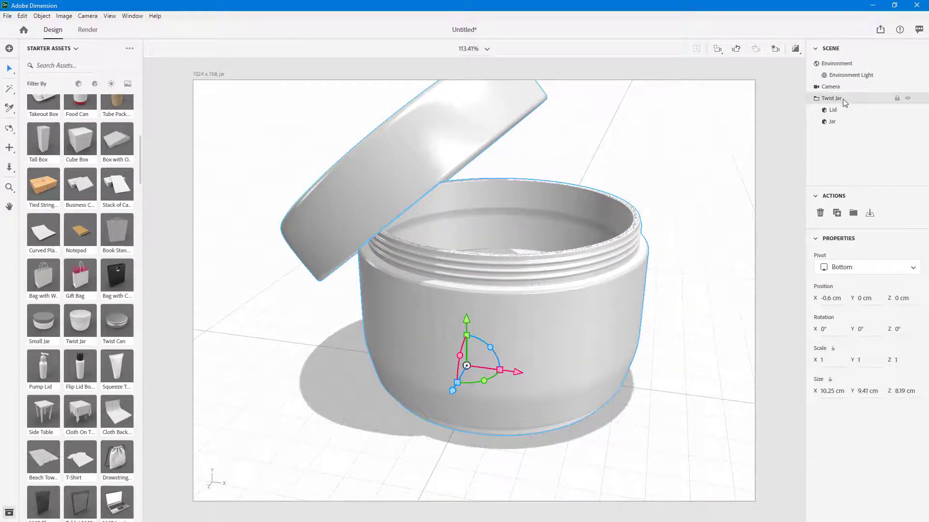
pyautogui.press('Delete')
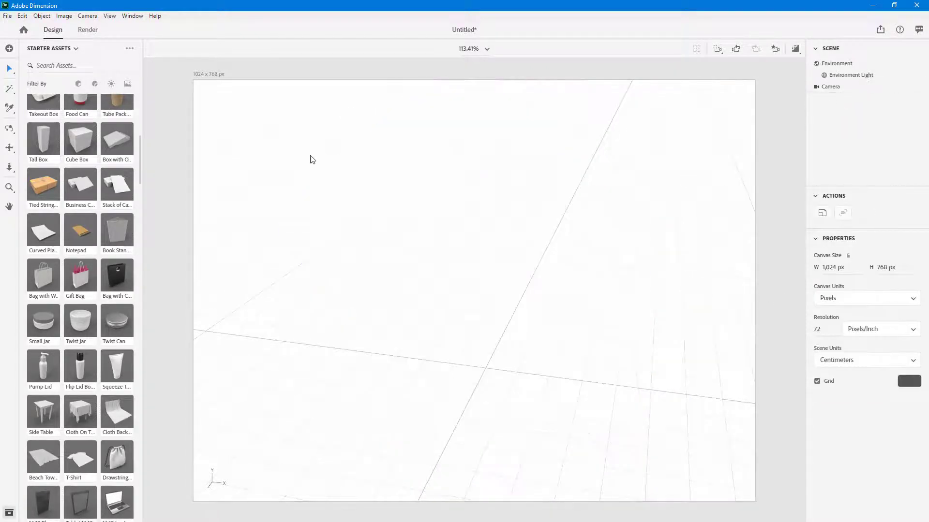
# Add a Cube basic shape and stack a duplicate above it at about Y 20.8 cm
pyautogui.scroll(7, 80, 161)
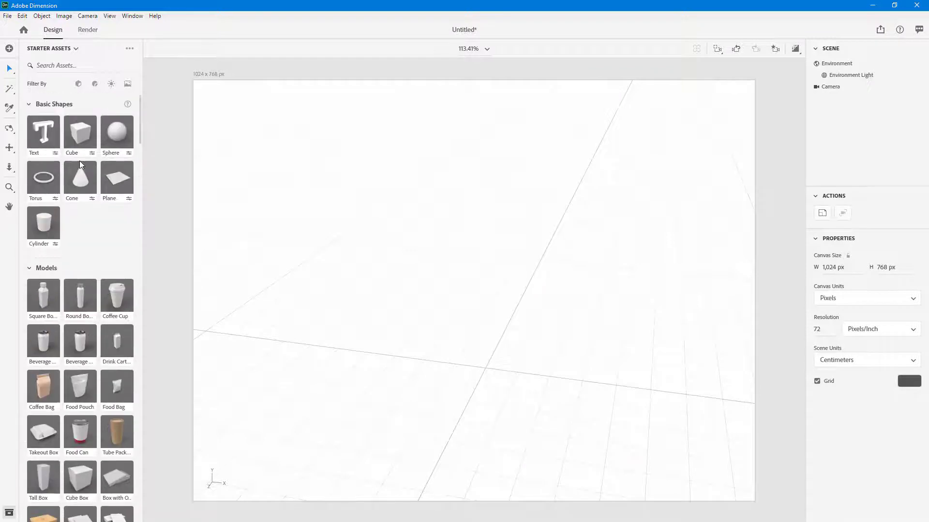
pyautogui.click(78, 134)
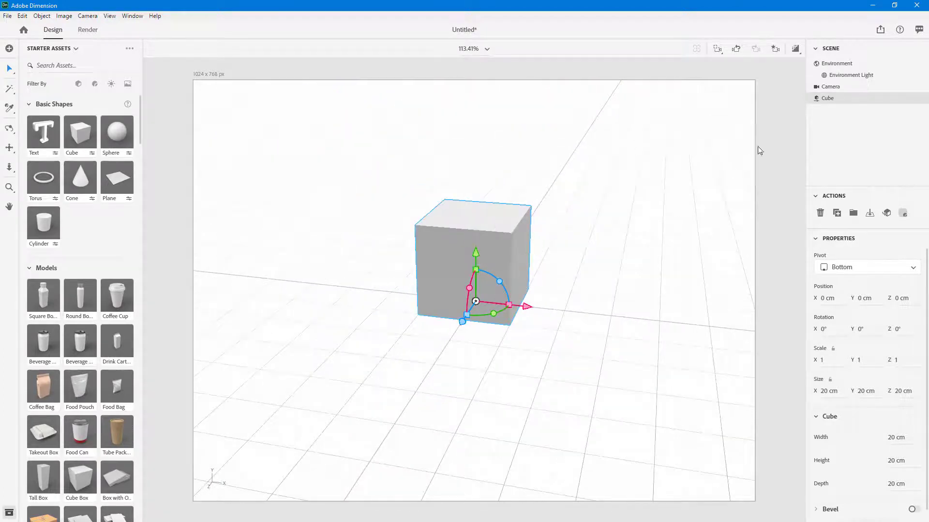
pyautogui.click(837, 213)
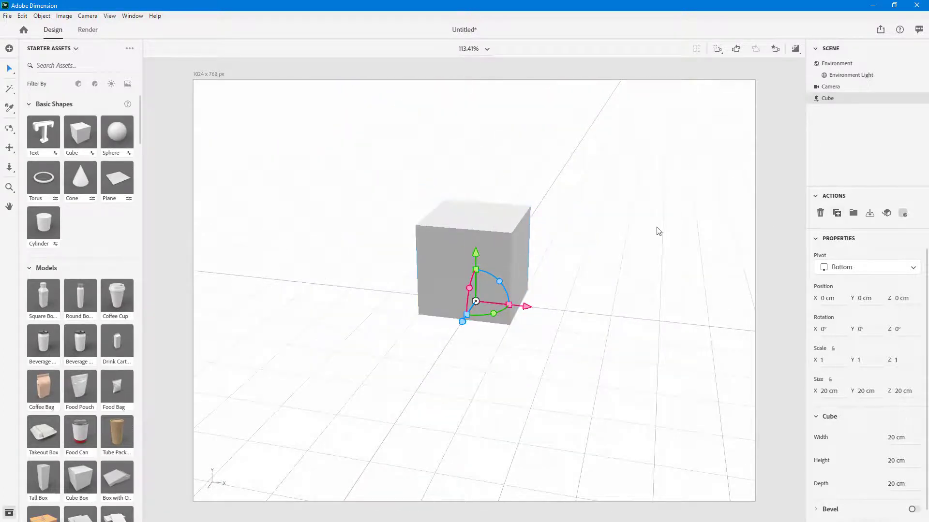
pyautogui.moveTo(475, 256); pyautogui.dragTo(491, 165)
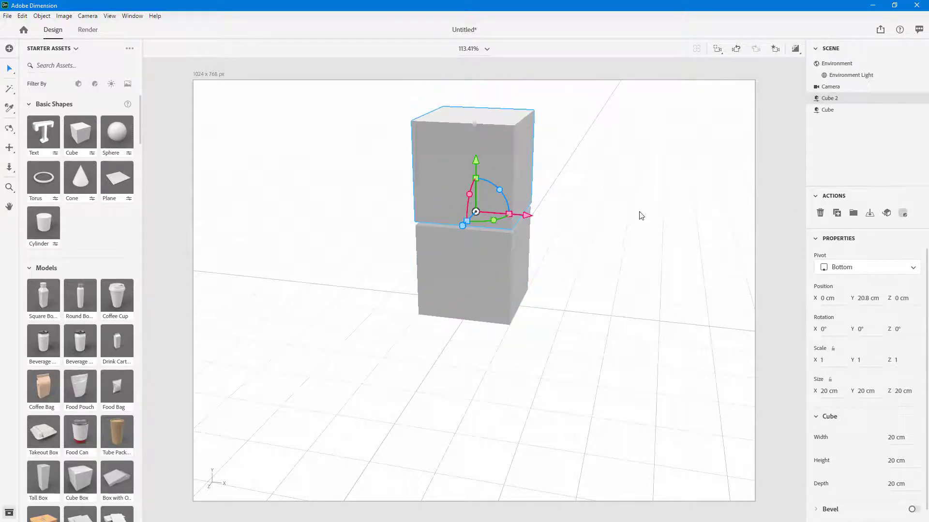
# Duplicate the upper cube and move the copy along X and down, beside the bottom cube
pyautogui.click(835, 216)
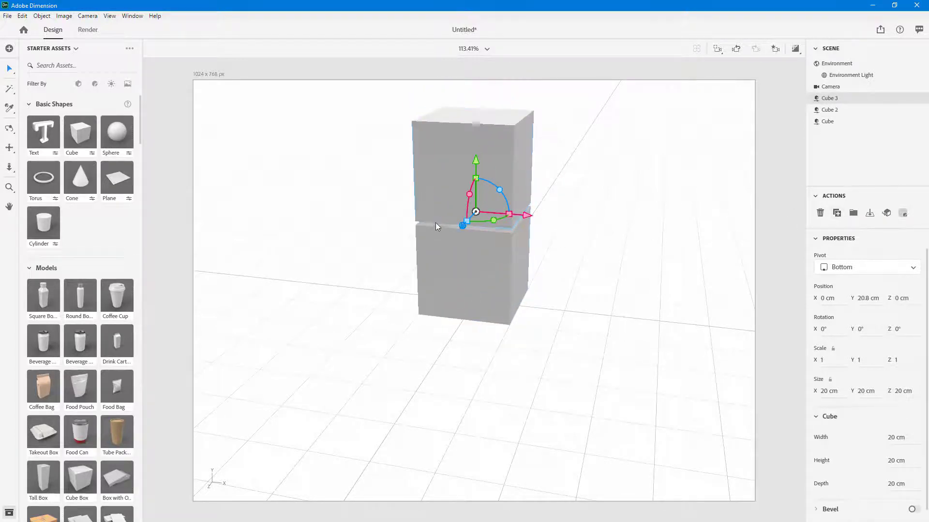
pyautogui.moveTo(521, 217); pyautogui.dragTo(631, 223)
pyautogui.moveTo(584, 175); pyautogui.dragTo(585, 246)
pyautogui.moveTo(724, 251); pyautogui.dragTo(620, 305, button='right')
# Select all three cubes and combine them into one group
pyautogui.click(832, 109)
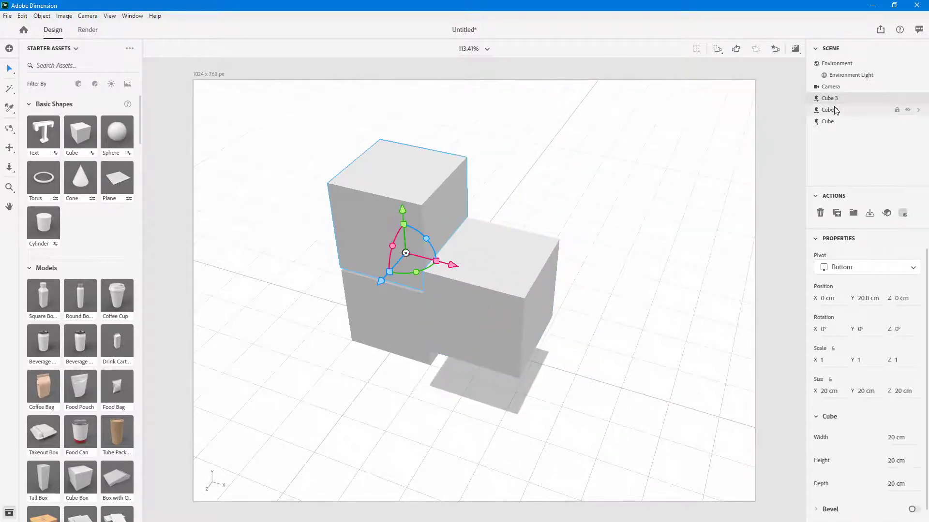
pyautogui.keyDown('shift'); pyautogui.click(832, 121); pyautogui.keyUp('shift')
pyautogui.hotkey('ctrl', 'a')
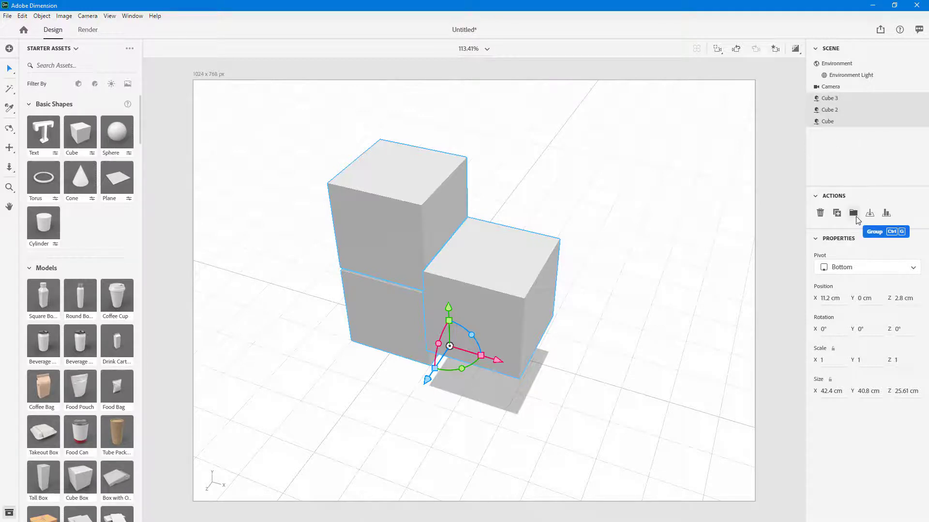
pyautogui.hotkey('ctrl', 'g')
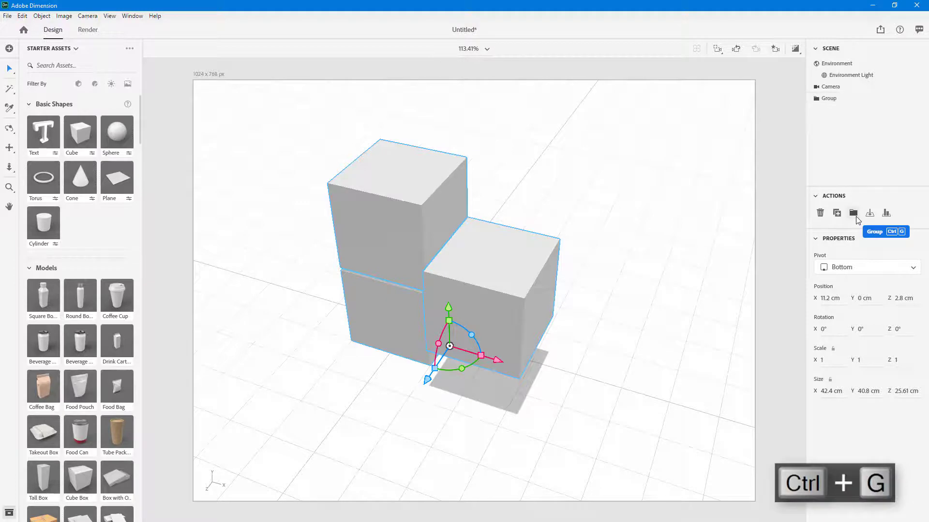
# Select the new cube group, deselect it, and select it again from the scene list and in the canvas
pyautogui.click(834, 97)
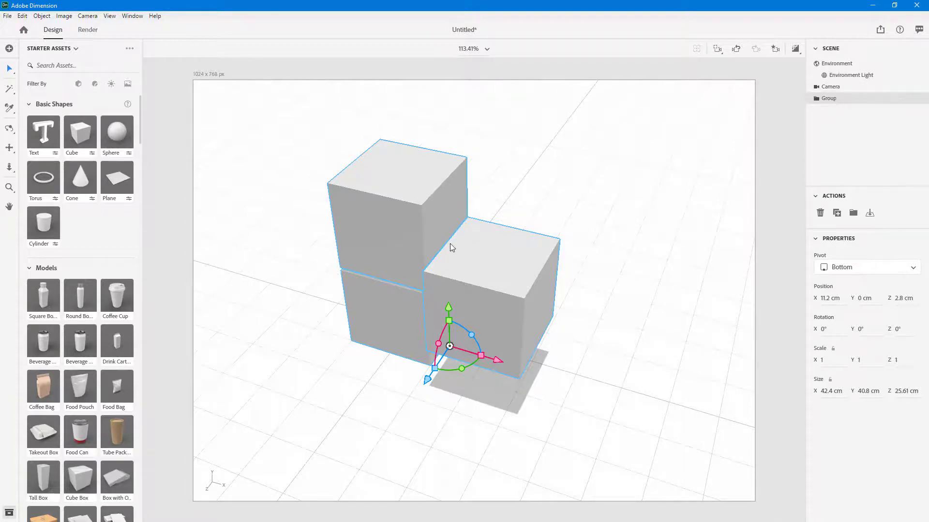
pyautogui.click(612, 352)
pyautogui.click(829, 100)
pyautogui.click(411, 146)
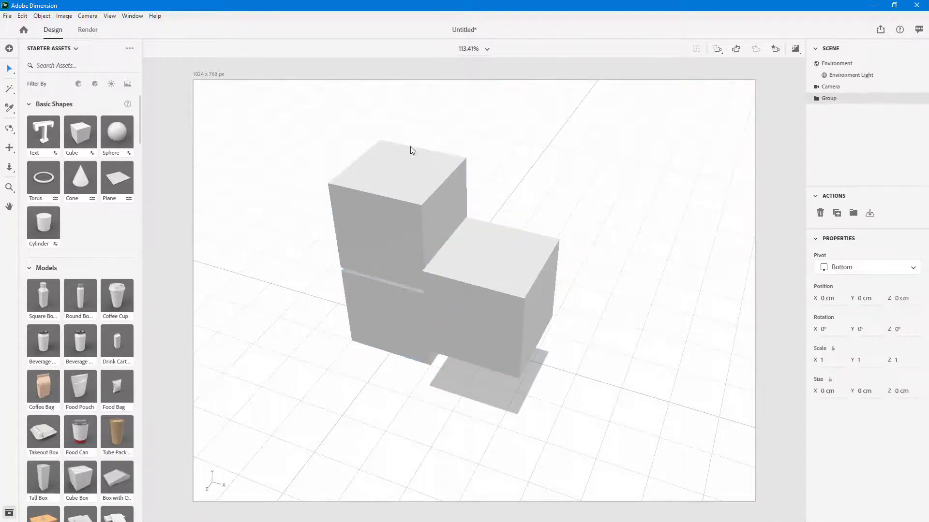
# Turn off Group Select and select each of the three cubes in the group individually in the canvas
pyautogui.click(10, 69)
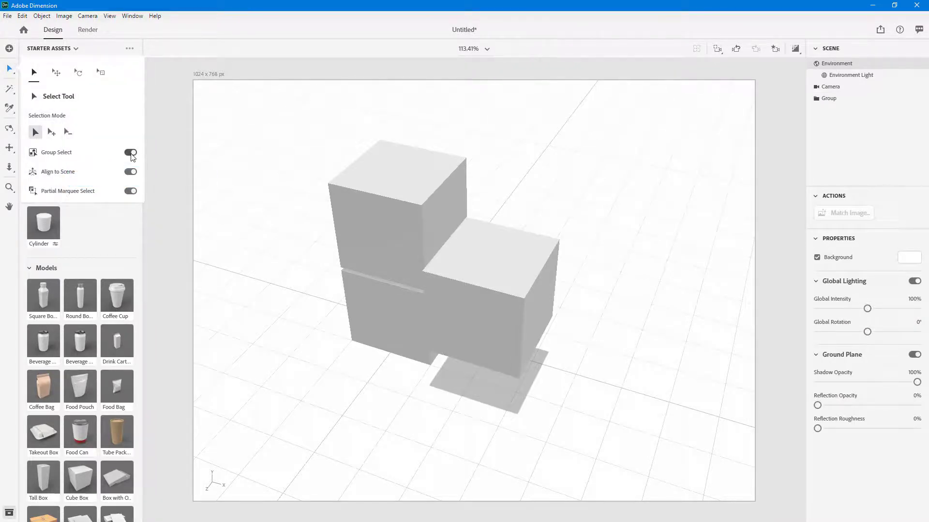
pyautogui.click(413, 208)
pyautogui.click(488, 284)
pyautogui.click(387, 314)
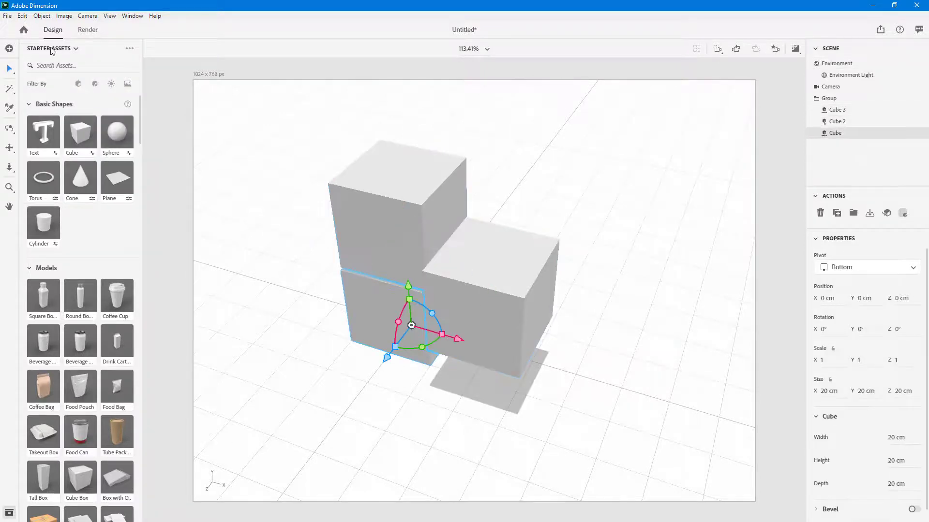
# Turn Group Select back on, then move and slightly rotate the whole cube group to about X 12.5 cm, Z 6.1 cm
pyautogui.click(11, 72)
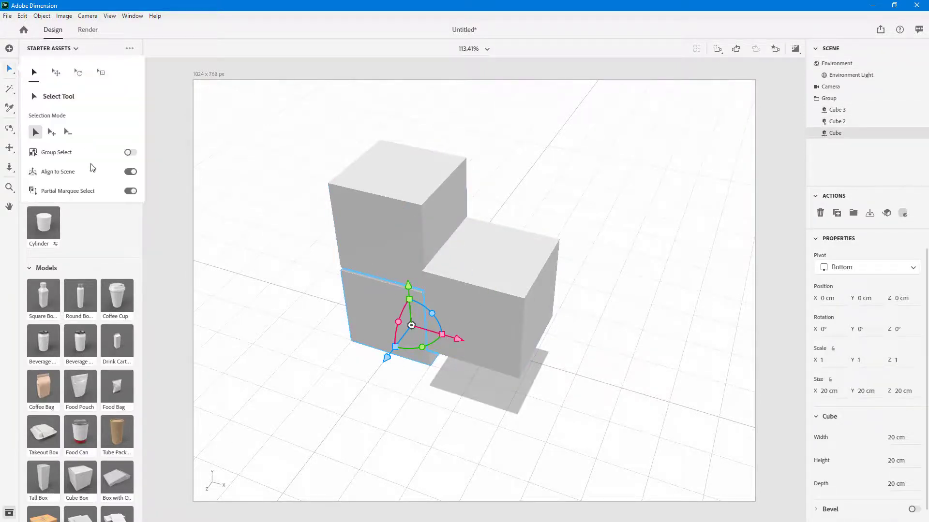
pyautogui.click(131, 152)
pyautogui.click(520, 184)
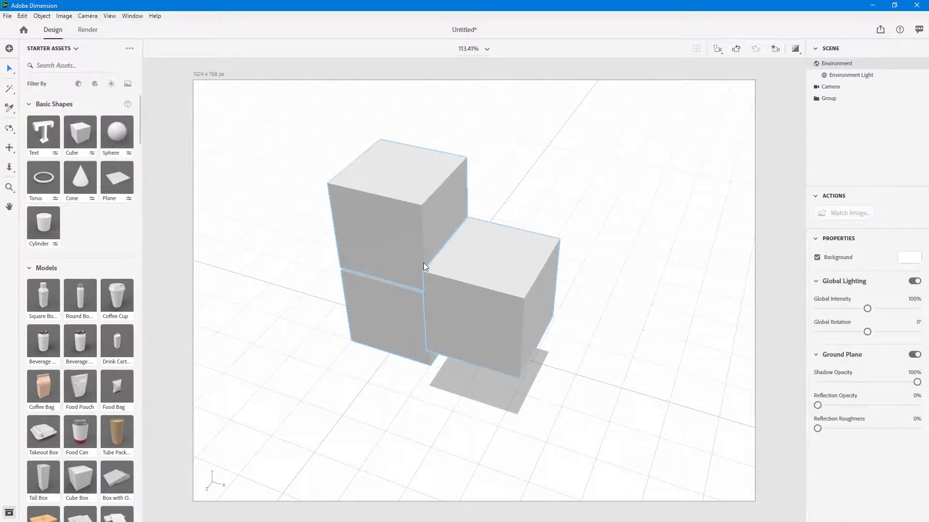
pyautogui.click(423, 262)
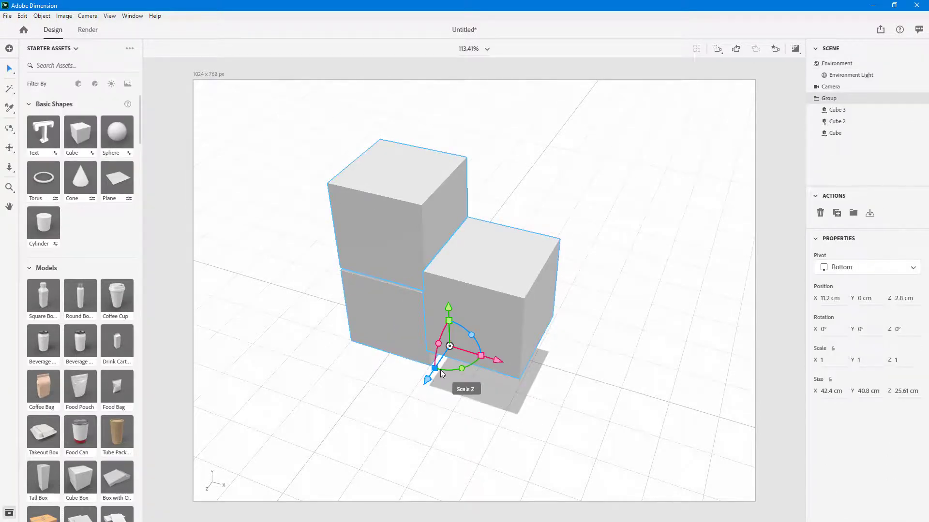
pyautogui.moveTo(440, 370)
pyautogui.mouseDown()
pyautogui.moveTo(496, 365)
pyautogui.moveTo(411, 370)
pyautogui.moveTo(488, 373)
pyautogui.moveTo(440, 379)
pyautogui.mouseUp()
pyautogui.moveTo(437, 341); pyautogui.dragTo(427, 309)
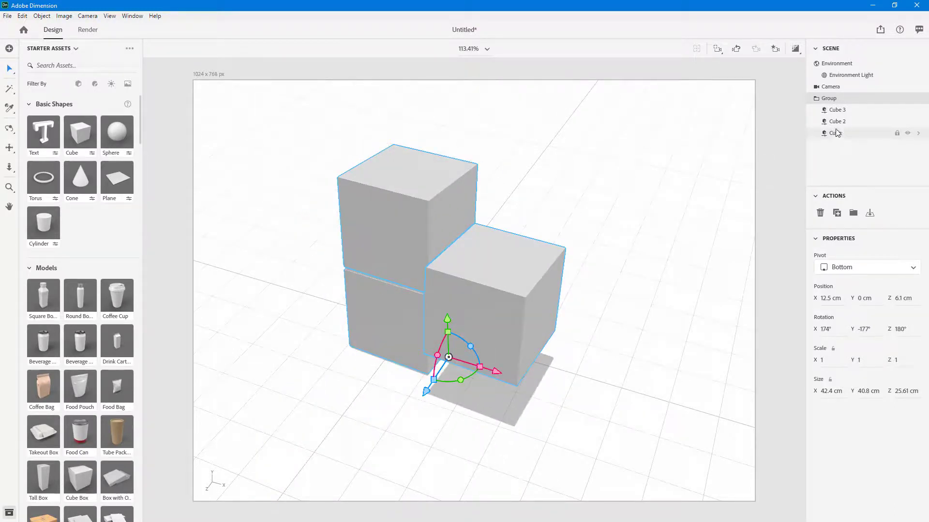
# Adjust Cube 3 inside the group, then with Group Select off move the bottom Cube to about X 3.9 cm, Z 6.2 cm
pyautogui.click(840, 111)
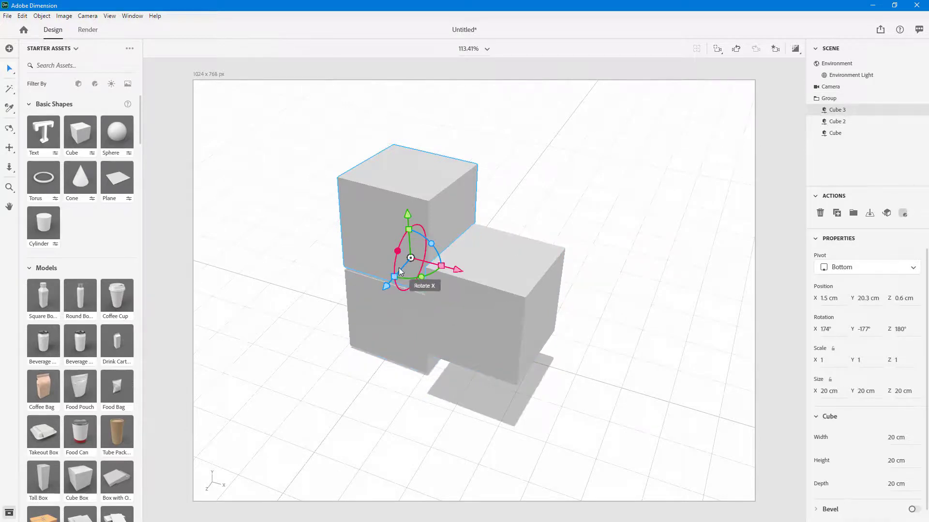
pyautogui.moveTo(400, 268); pyautogui.dragTo(420, 276)
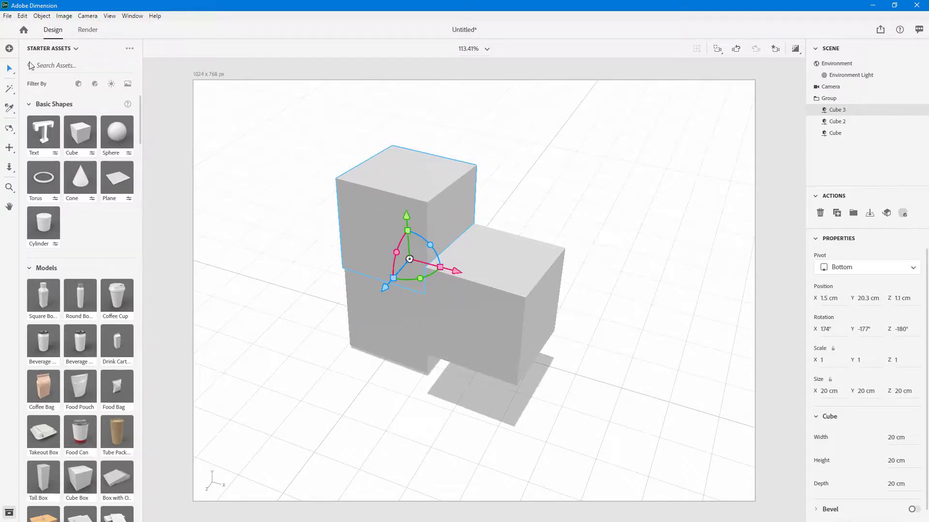
pyautogui.click(10, 69)
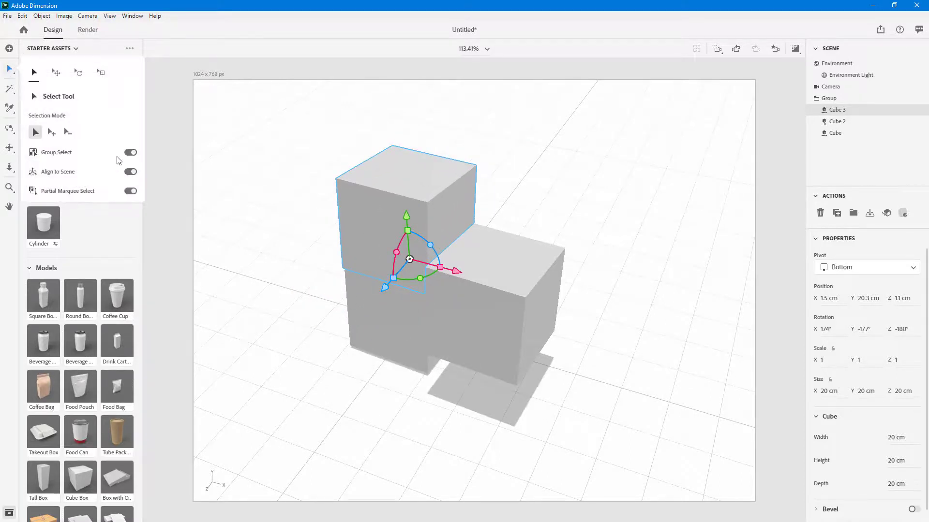
pyautogui.click(494, 306)
pyautogui.click(364, 320)
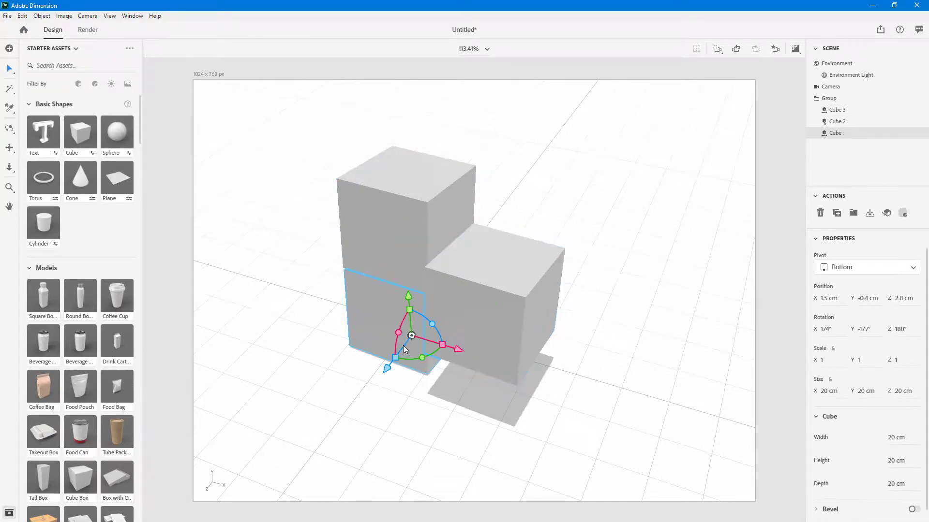
pyautogui.moveTo(406, 349)
pyautogui.mouseDown()
pyautogui.moveTo(393, 364)
pyautogui.moveTo(407, 359)
pyautogui.mouseUp()
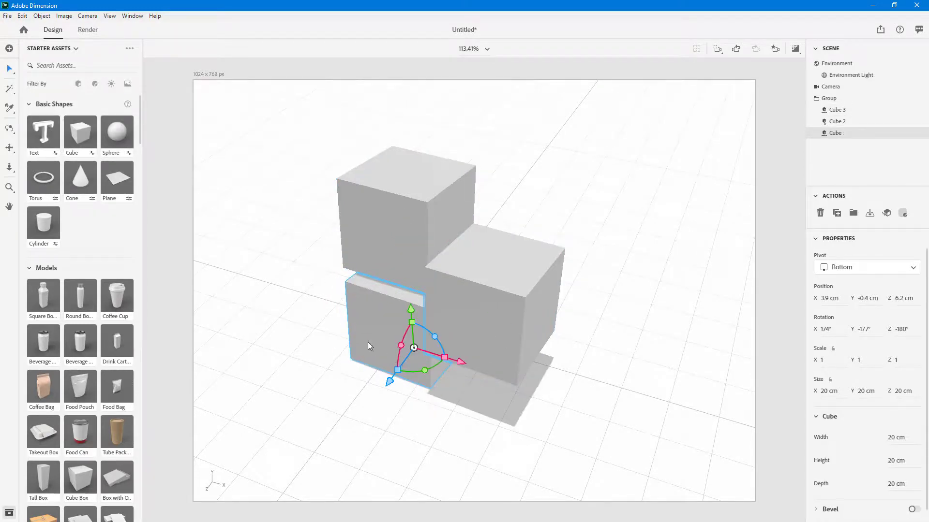
# Add the Cloth On Table model from the starter assets to the scene
pyautogui.scroll(-8, 55, 263)
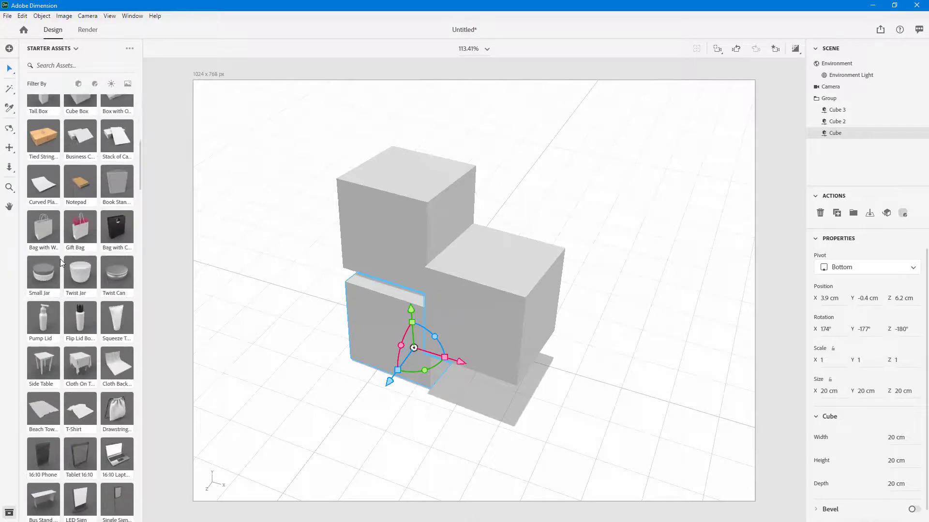
pyautogui.scroll(-3, 63, 263)
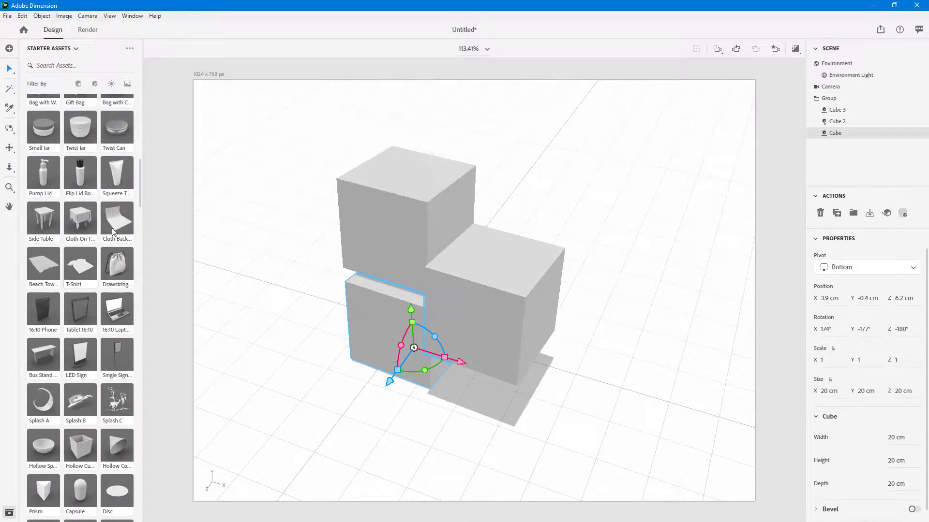
pyautogui.scroll(4, 96, 212)
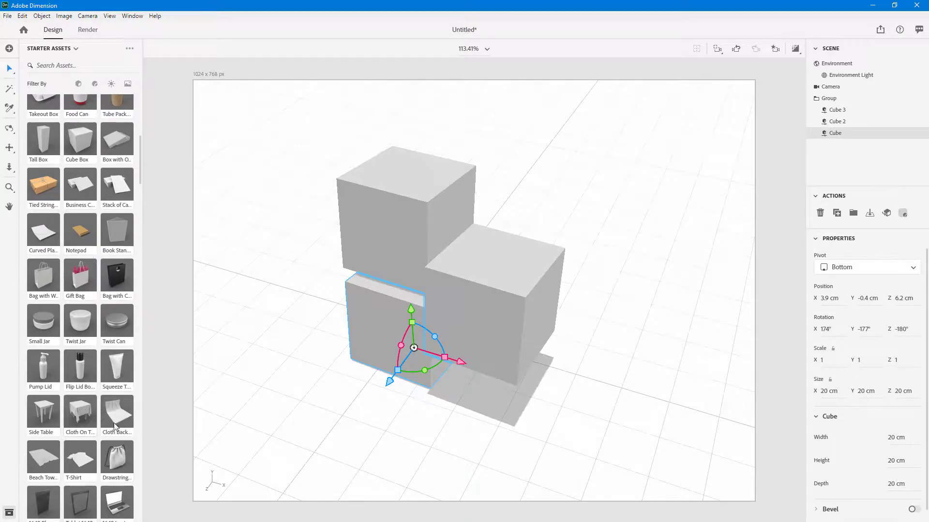
pyautogui.click(77, 410)
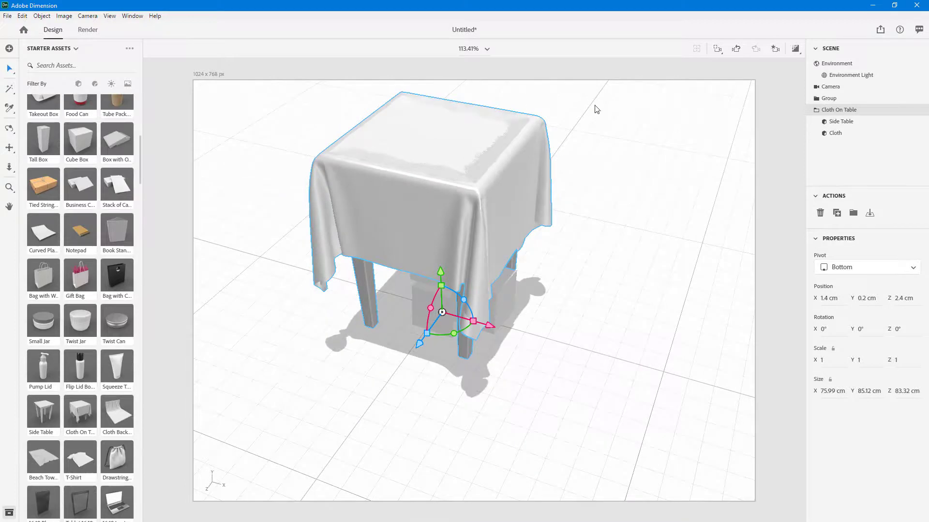
# With Group Select off, select only the Cloth of the table model and raise it to about Y 25.2 cm
pyautogui.click(421, 150)
pyautogui.moveTo(11, 75)
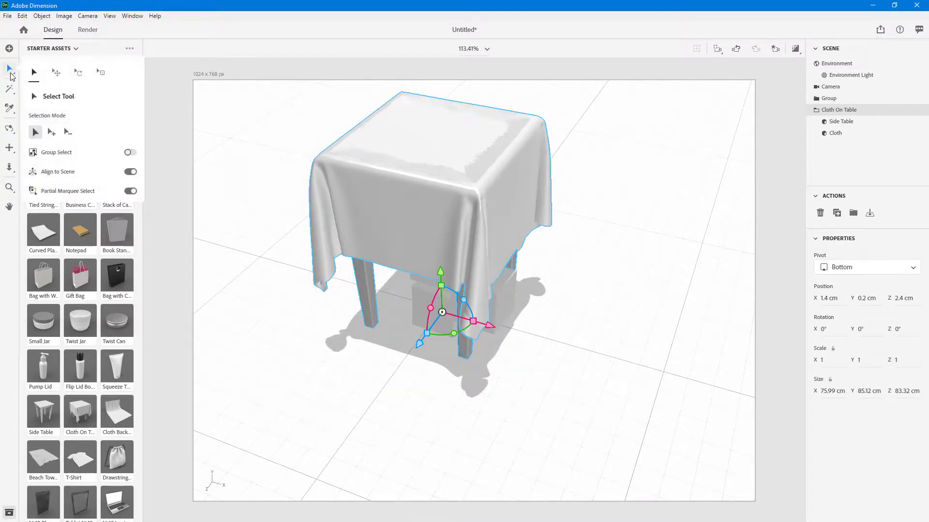
pyautogui.click(251, 192)
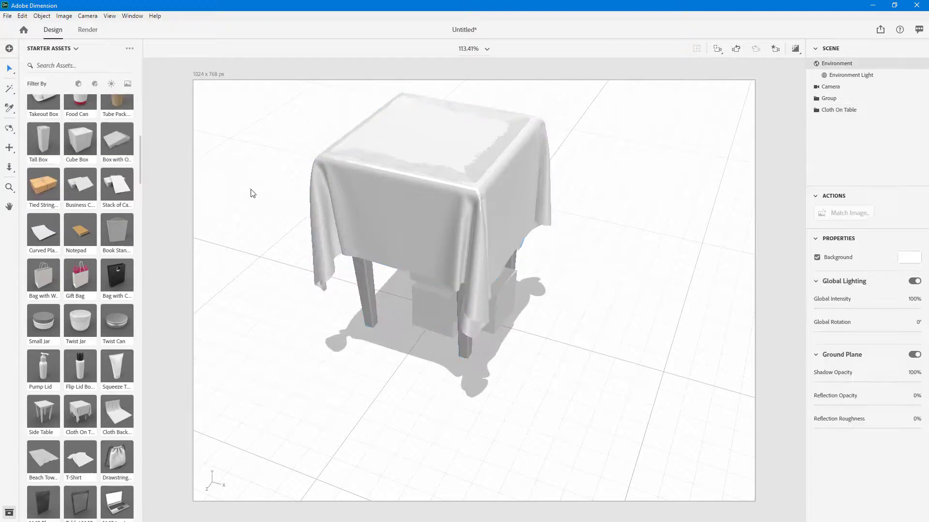
pyautogui.click(431, 239)
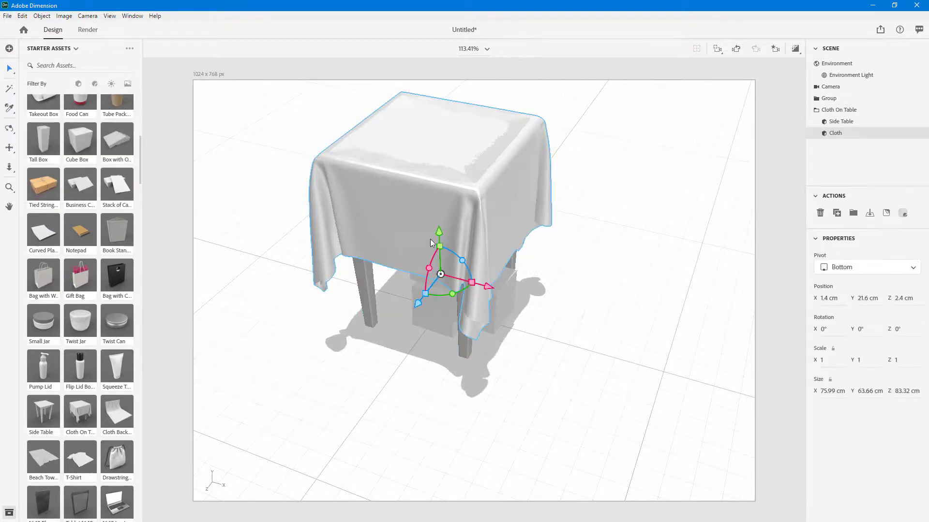
pyautogui.moveTo(440, 225); pyautogui.dragTo(490, 231)
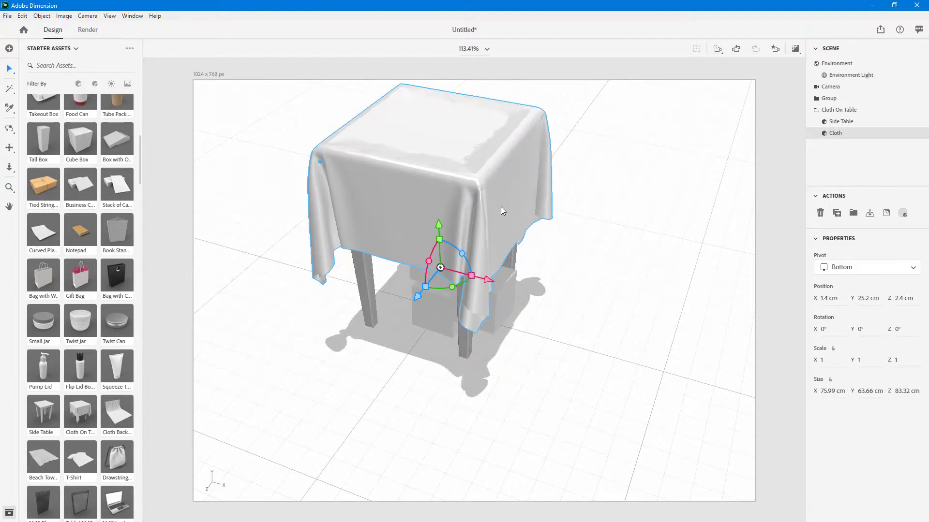